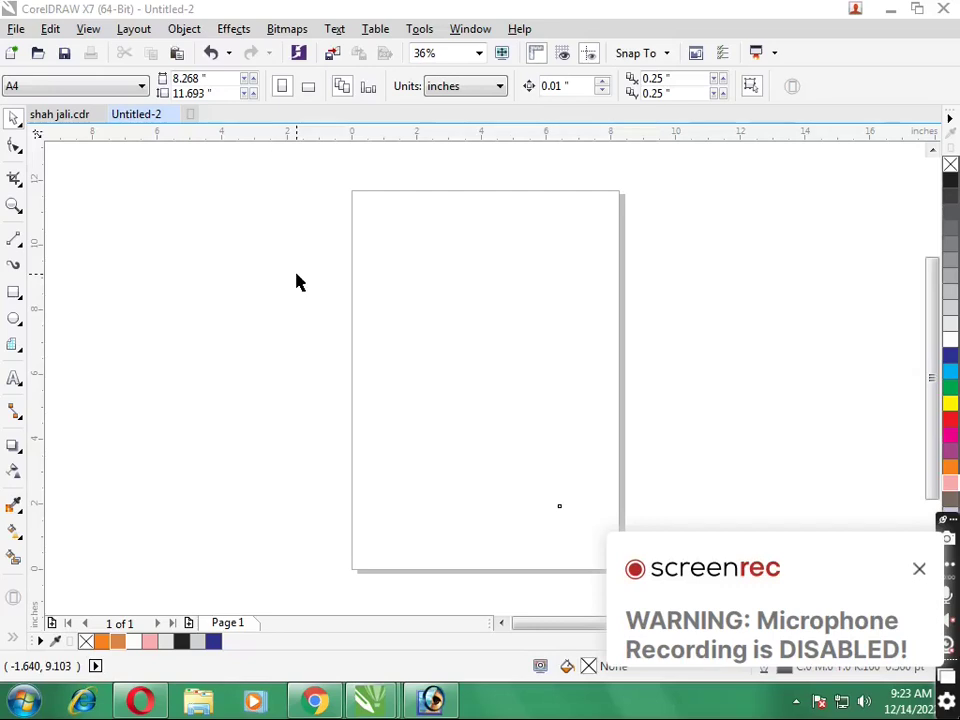
- Place a letter P text object in the middle of the page and scale it up
left_click(14, 378)
left_click(443, 332)
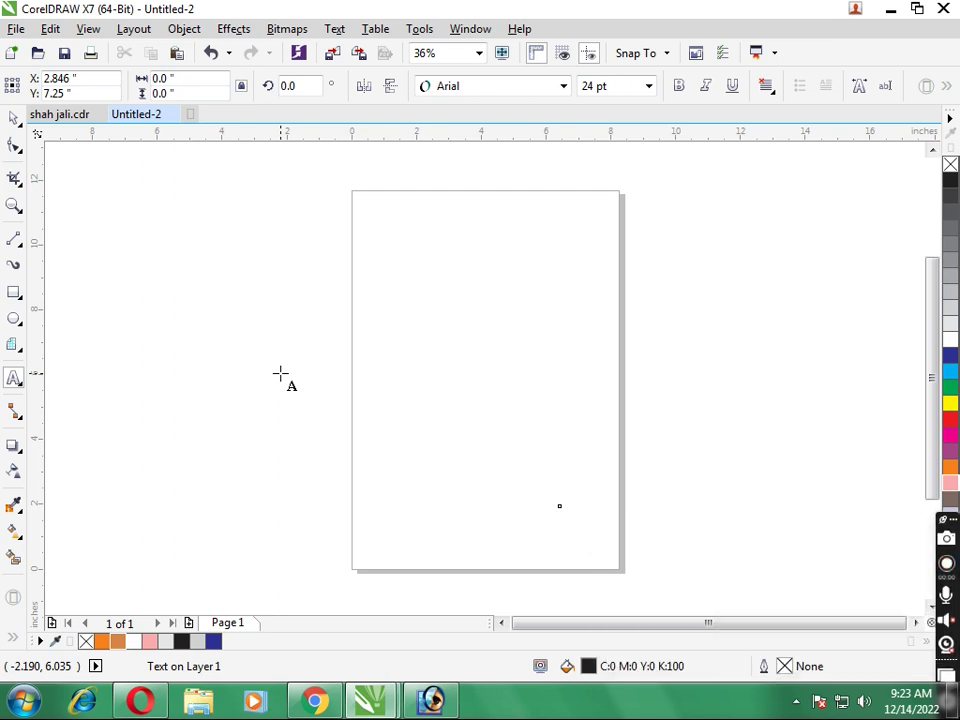
type("ا")
left_click(14, 117)
mouse_move(458, 340)
left_mouse_down()
mouse_move(515, 428)
mouse_move(484, 345)
left_mouse_up()
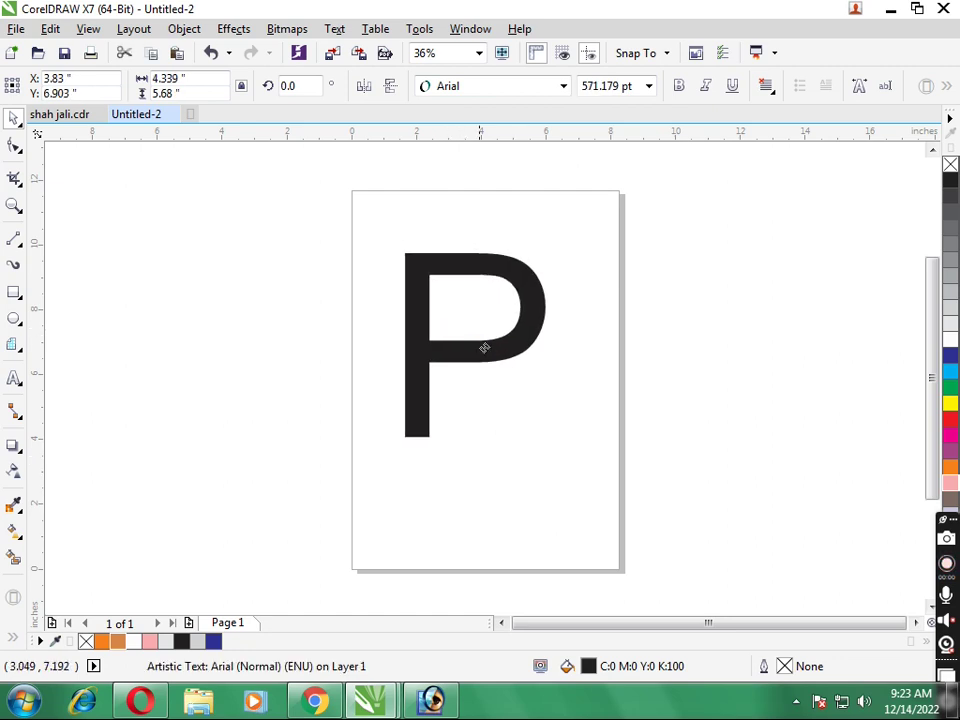
- Make the P bold, enlarge it to about 669 pt, and fill it orange
left_click(678, 85)
mouse_move(540, 377)
left_mouse_down()
mouse_move(512, 338)
mouse_move(514, 348)
left_mouse_up()
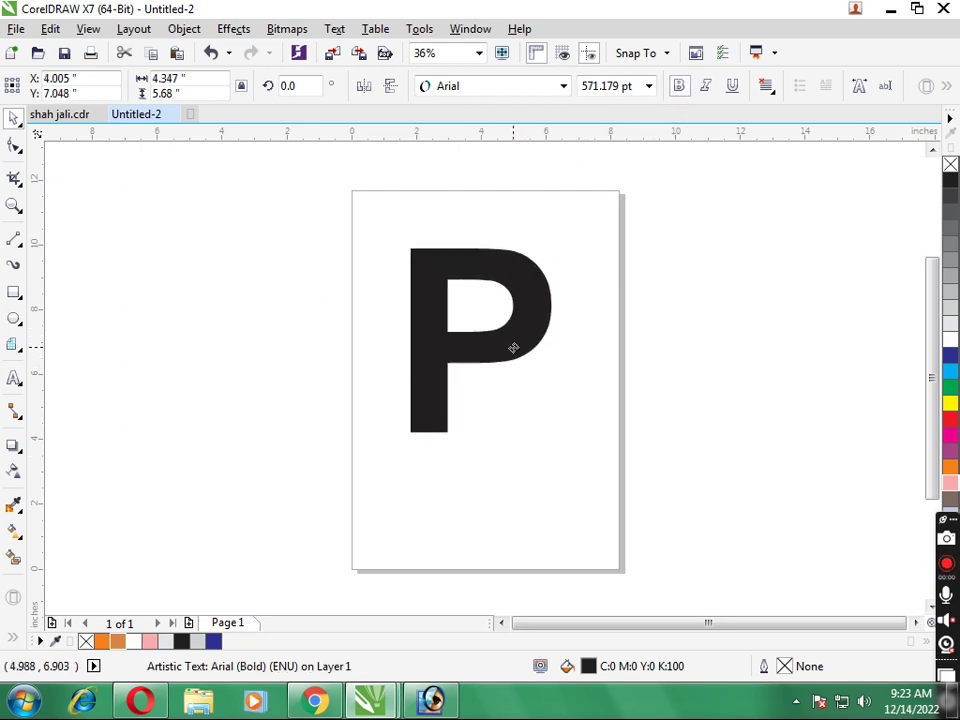
left_click_drag(560, 445, 571, 462)
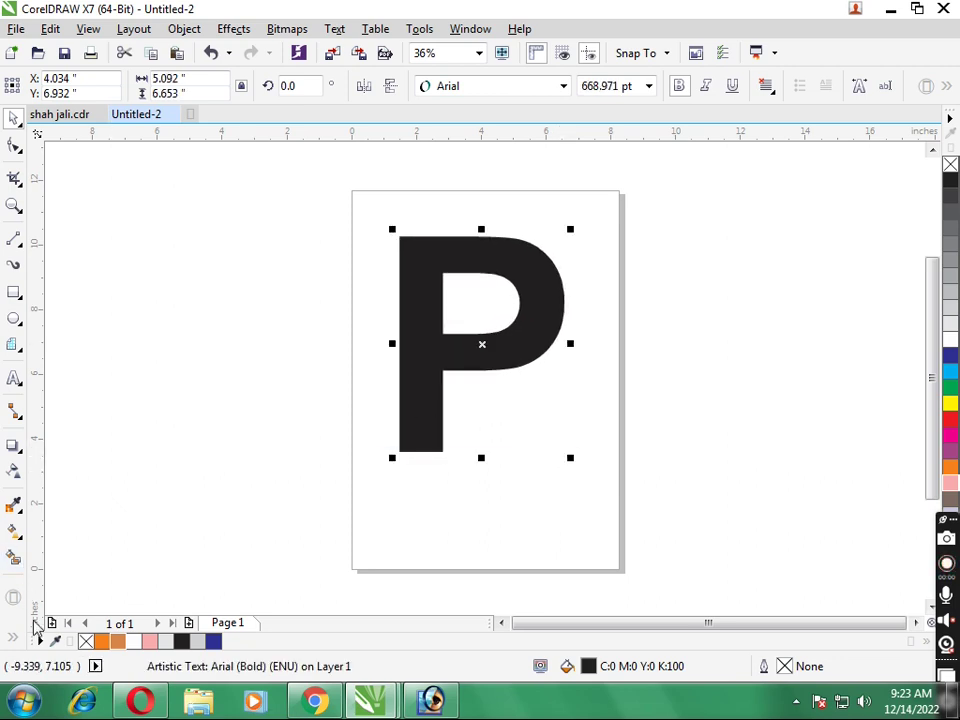
left_click(118, 641)
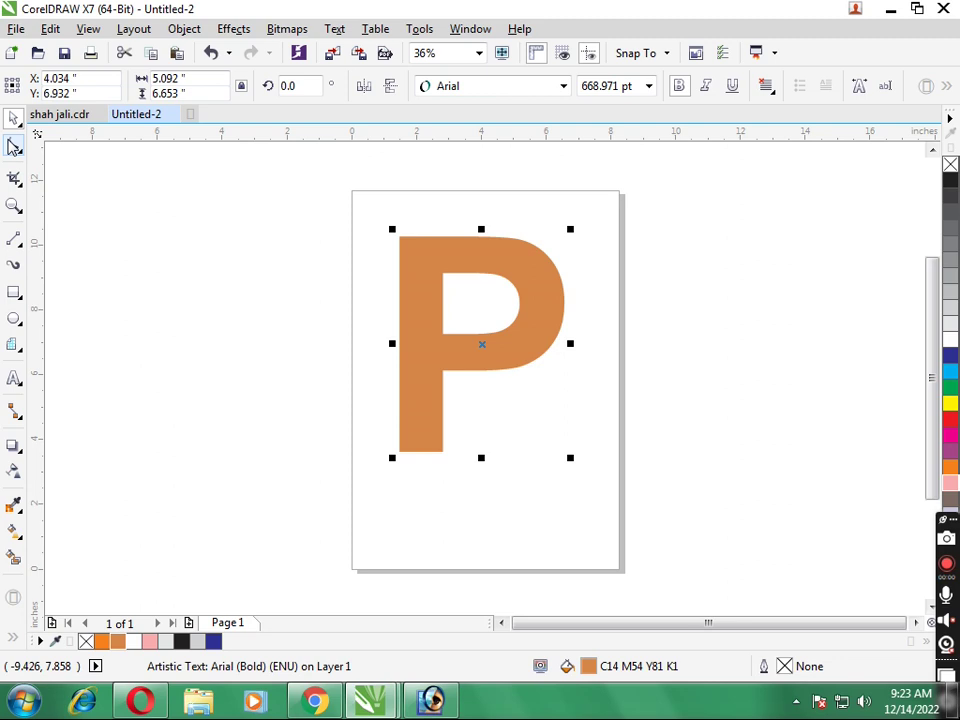
left_click(157, 358)
left_click(411, 363)
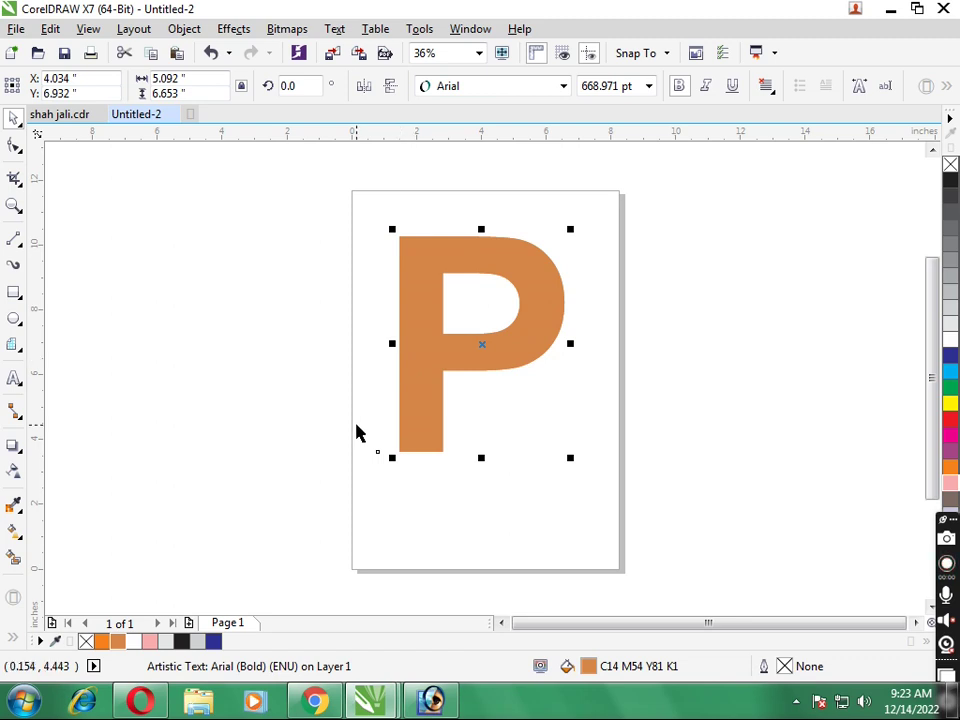
- Draw a horizontal freehand line across the P's bowl
left_click(13, 238)
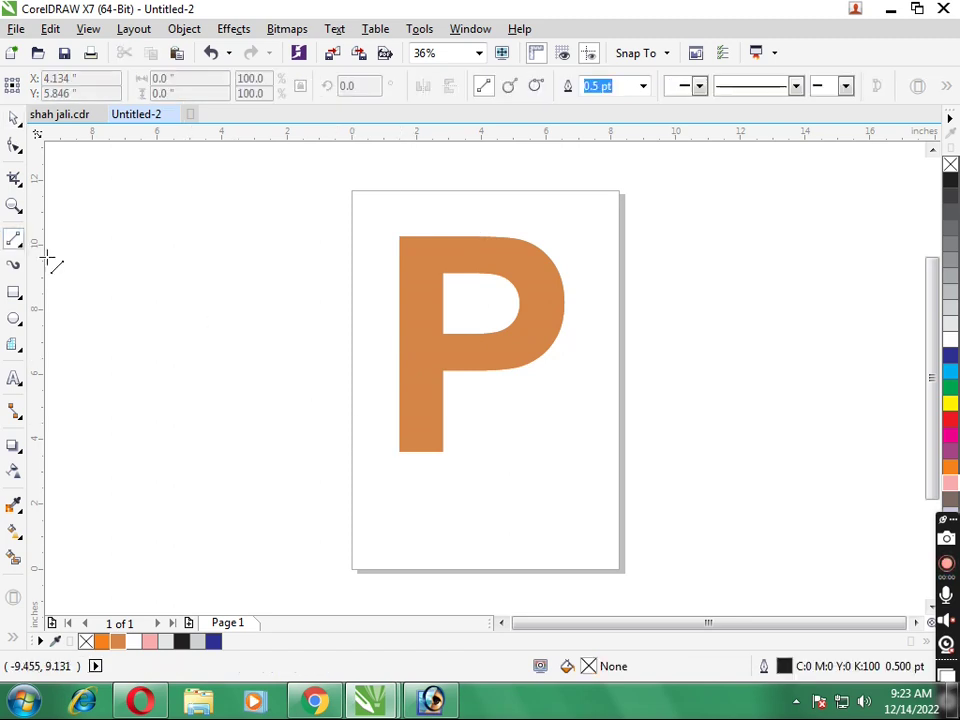
left_click(369, 347)
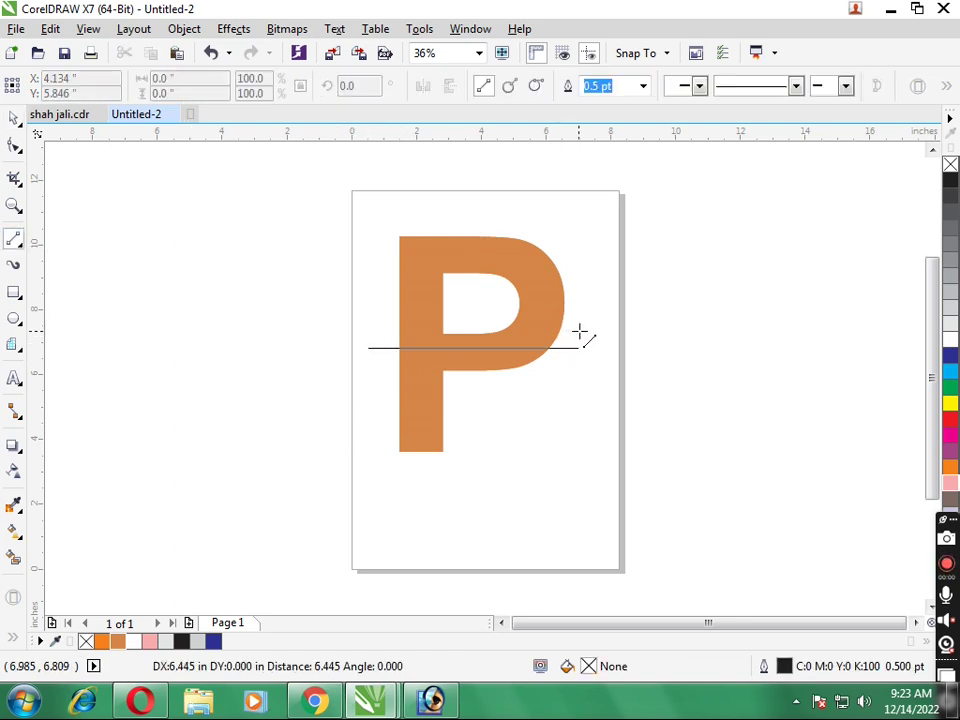
left_click(584, 333)
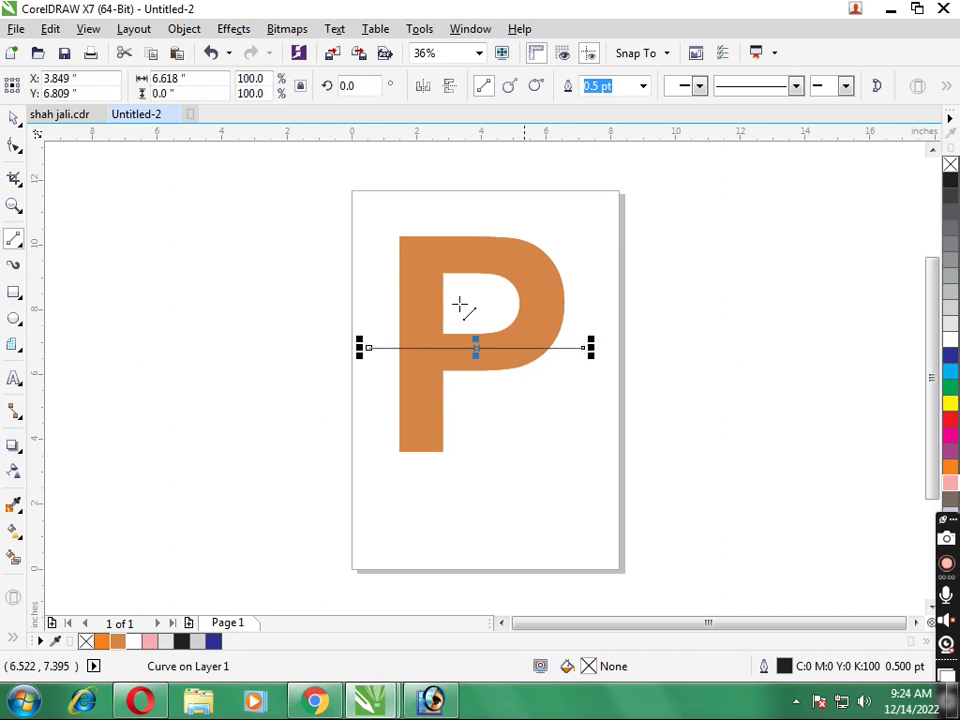
left_click(15, 120)
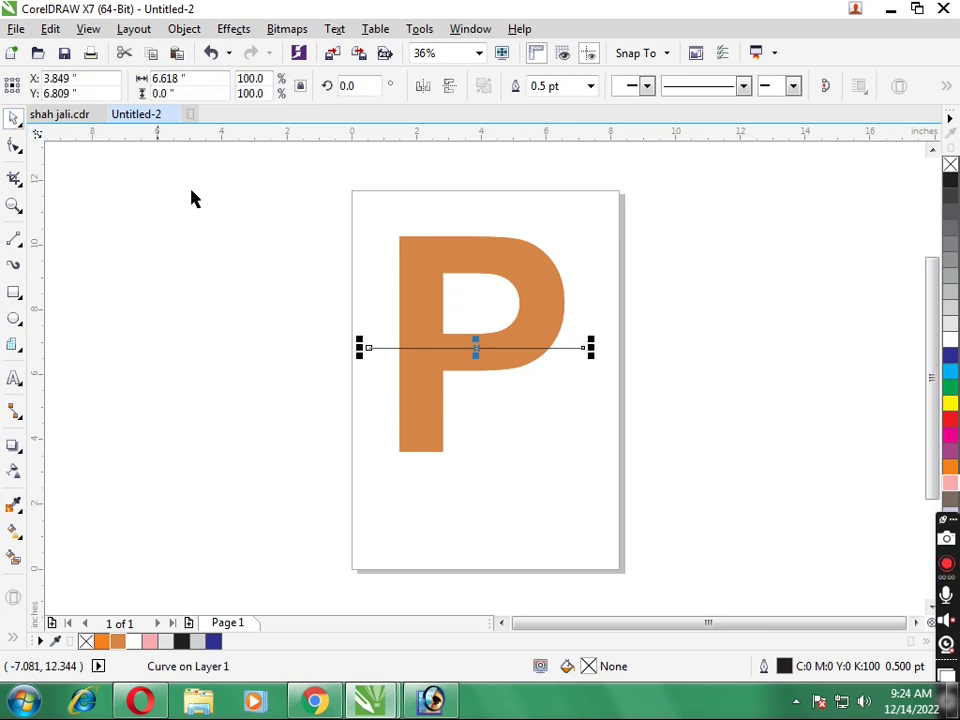
- Combine the line with the P and break the curve apart into pieces
left_click(408, 289, "shift")
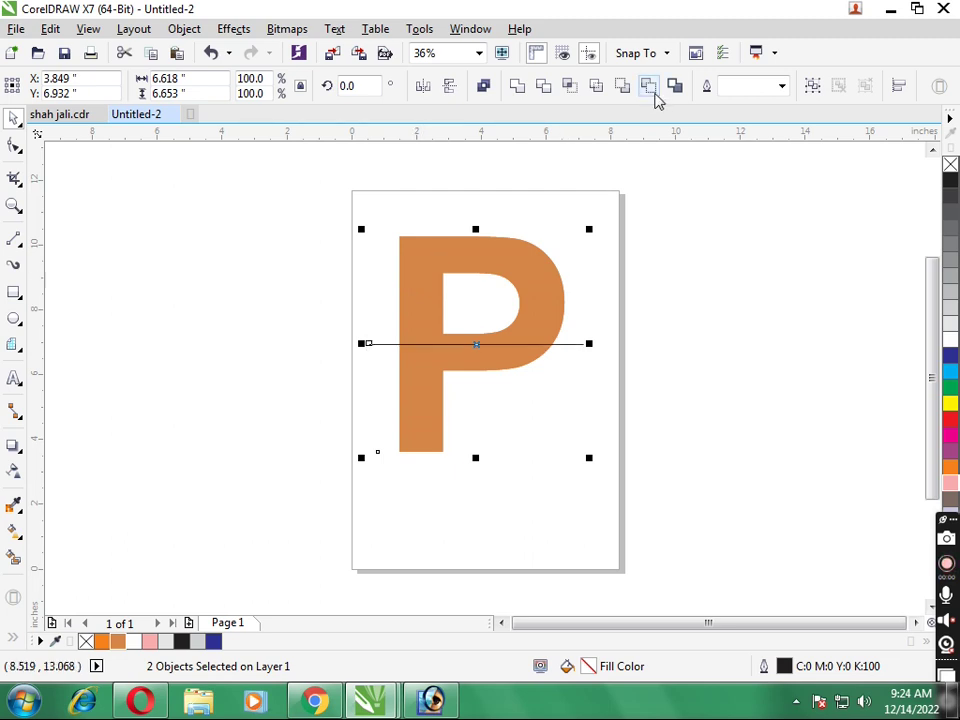
left_click(648, 88)
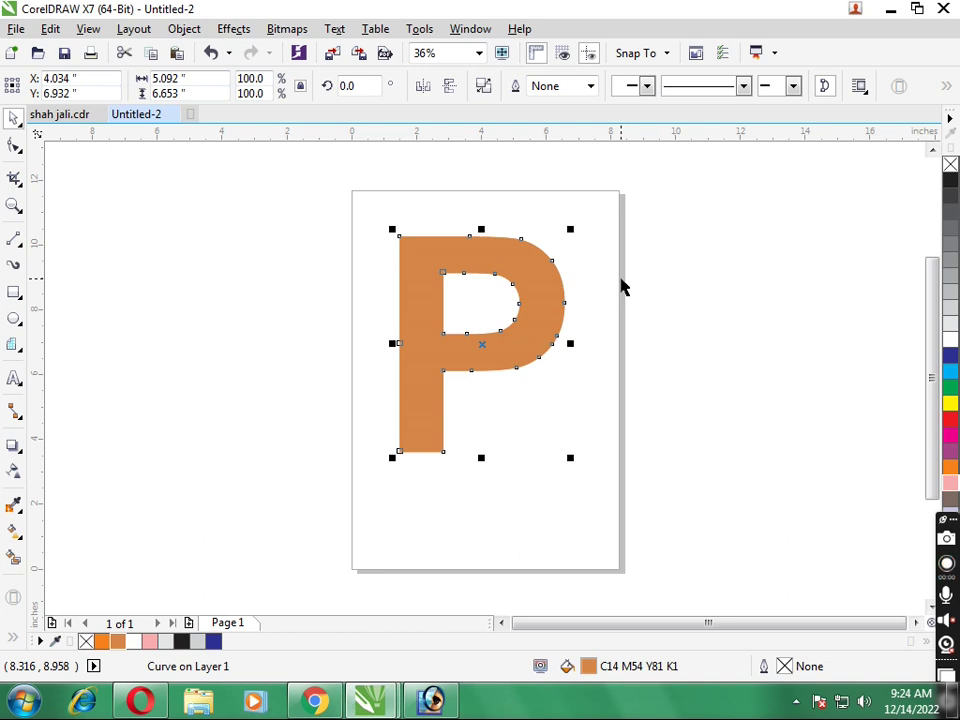
key("ctrl+k")
left_click(686, 304)
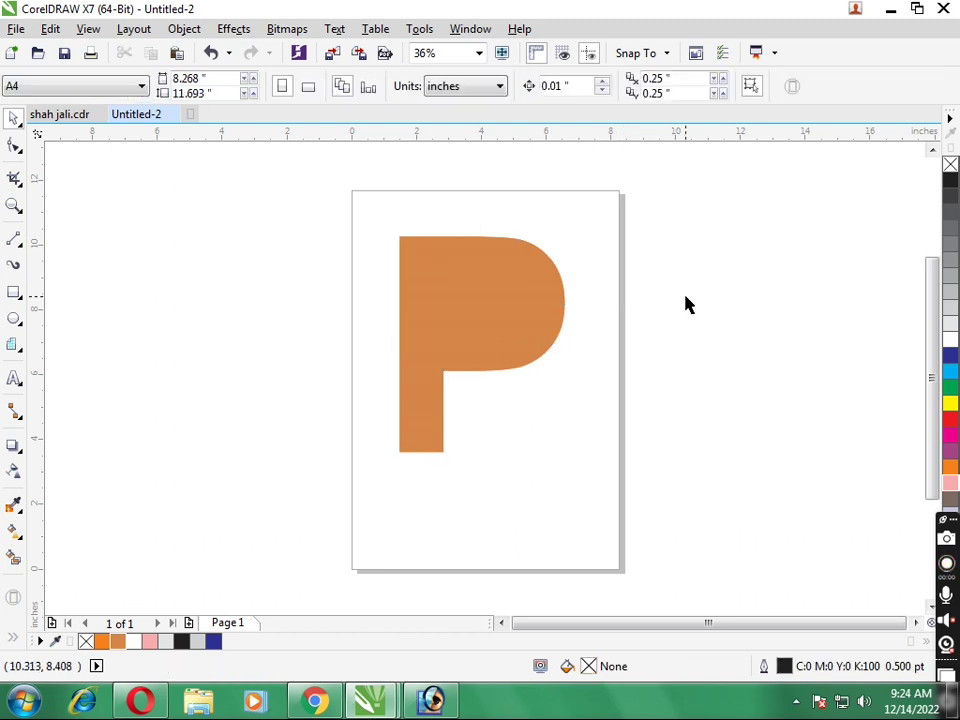
- Test-move the inner D-shaped piece to the left, then undo it
left_click(508, 266)
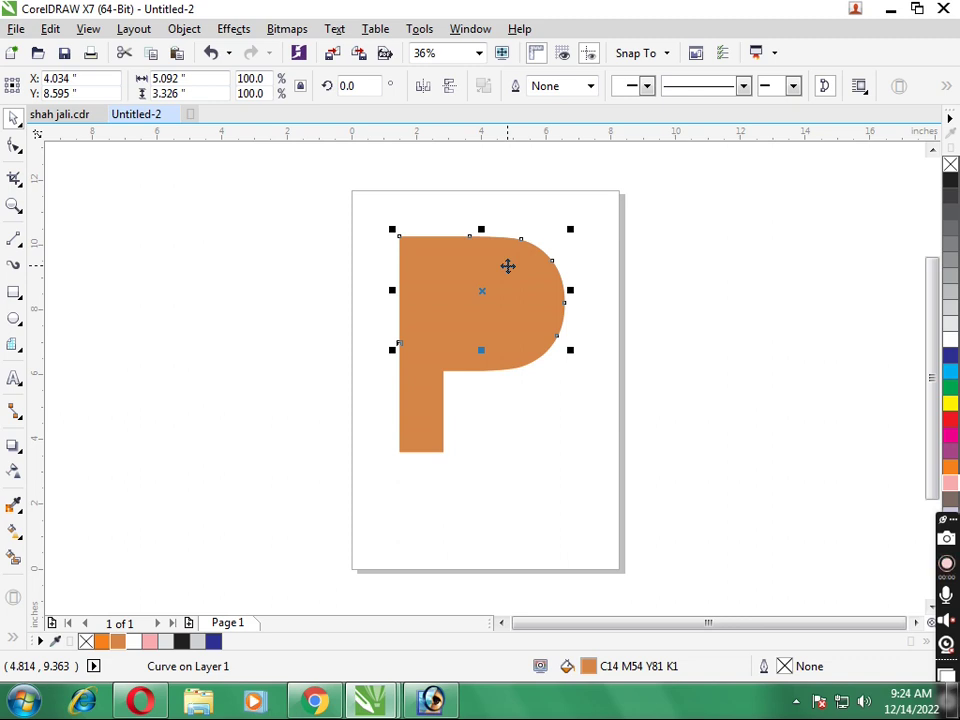
left_click(208, 289)
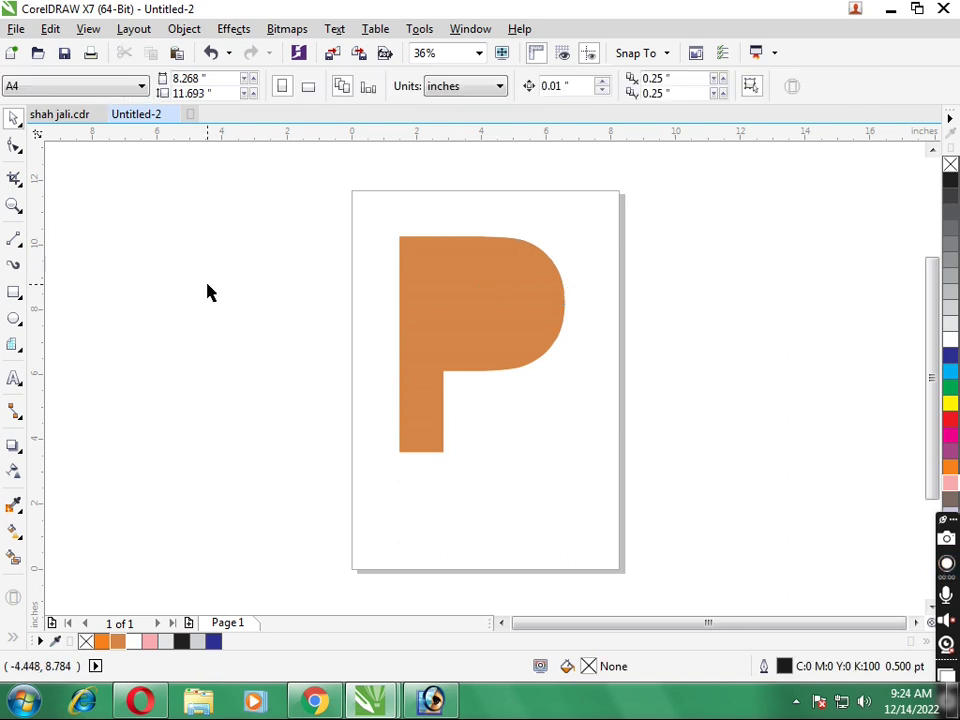
left_click_drag(450, 311, 285, 298)
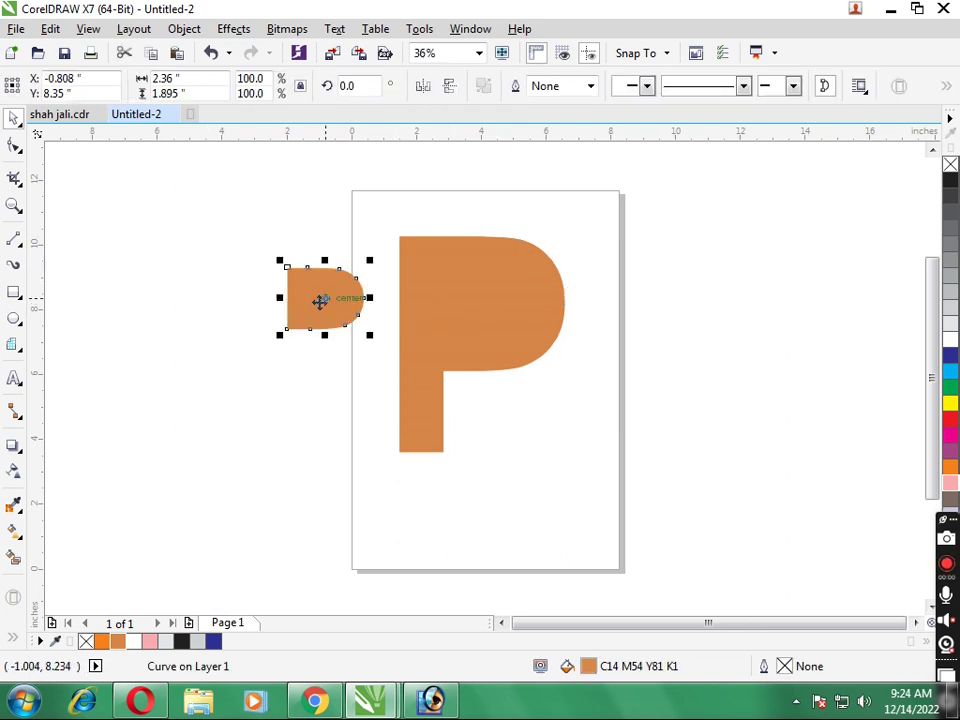
key("ctrl+z")
- Test-move and undo the stem piece, then drag the original text P left of the page
left_click(418, 250, "shift")
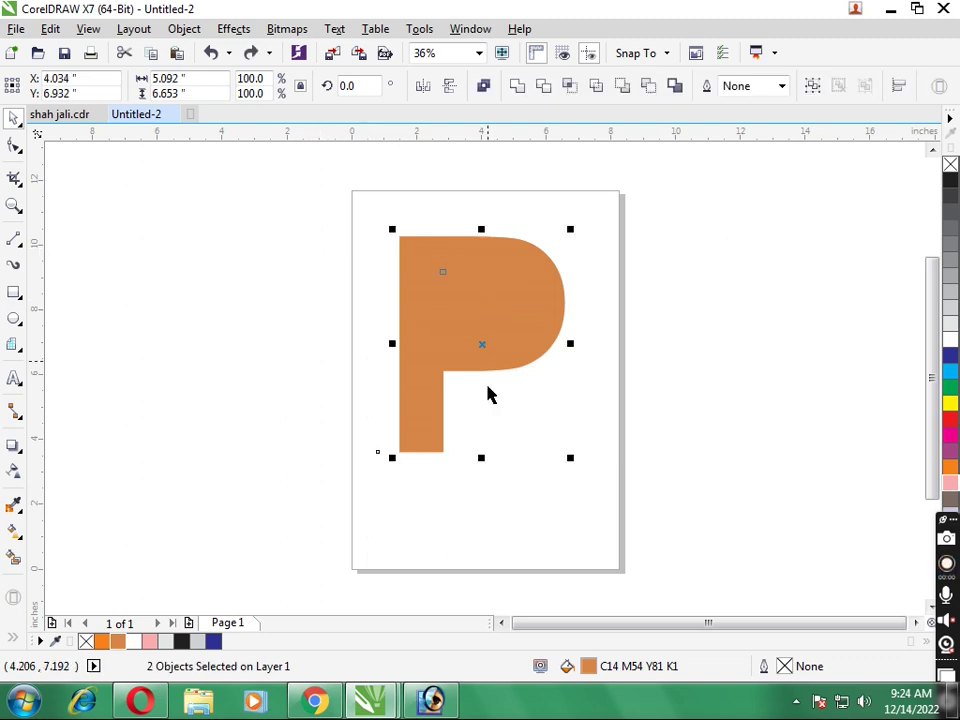
left_click(671, 371)
left_click_drag(412, 414, 233, 384)
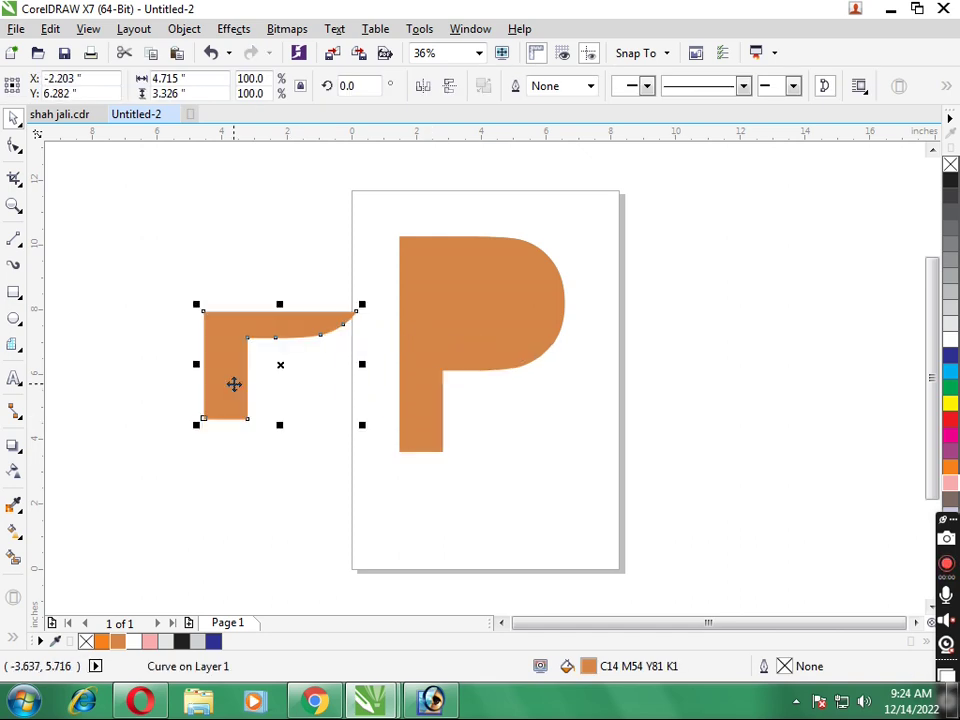
key("ctrl+z")
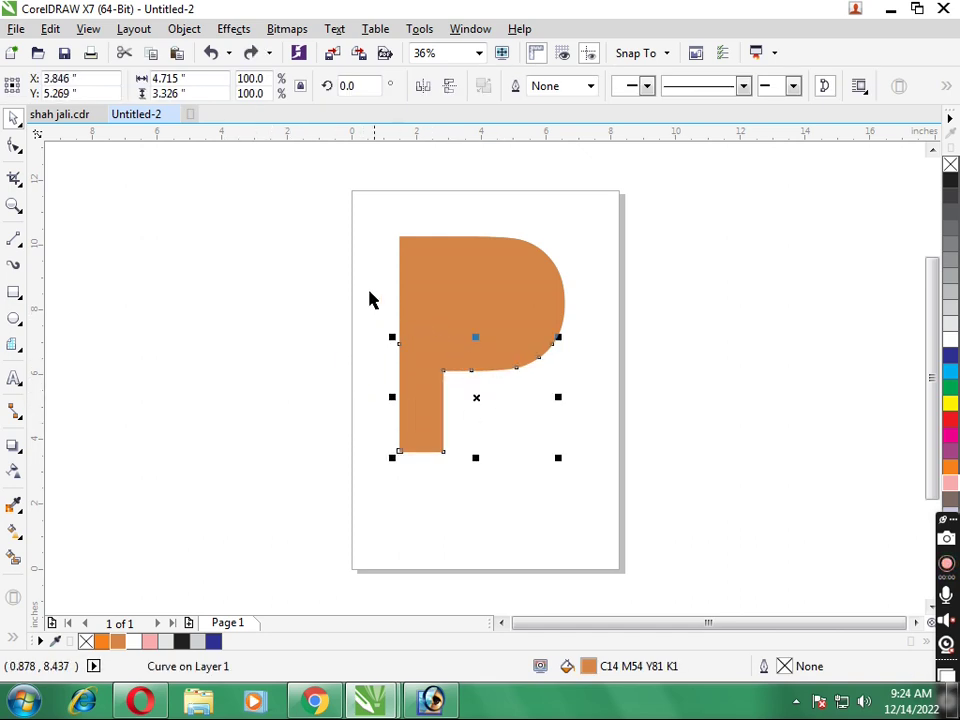
left_click(385, 306)
mouse_move(400, 315)
left_mouse_down()
mouse_move(300, 319)
mouse_move(205, 305)
left_mouse_up()
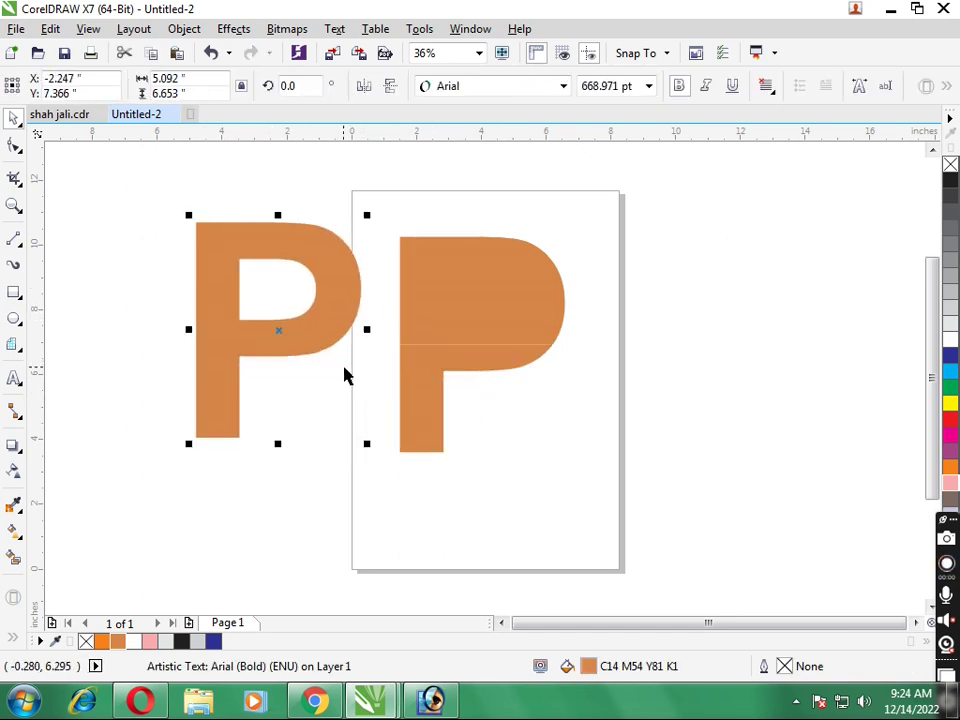
- Try trimming one P piece from another, dismissing the nothing-changed message
left_click(343, 407)
left_click(422, 364)
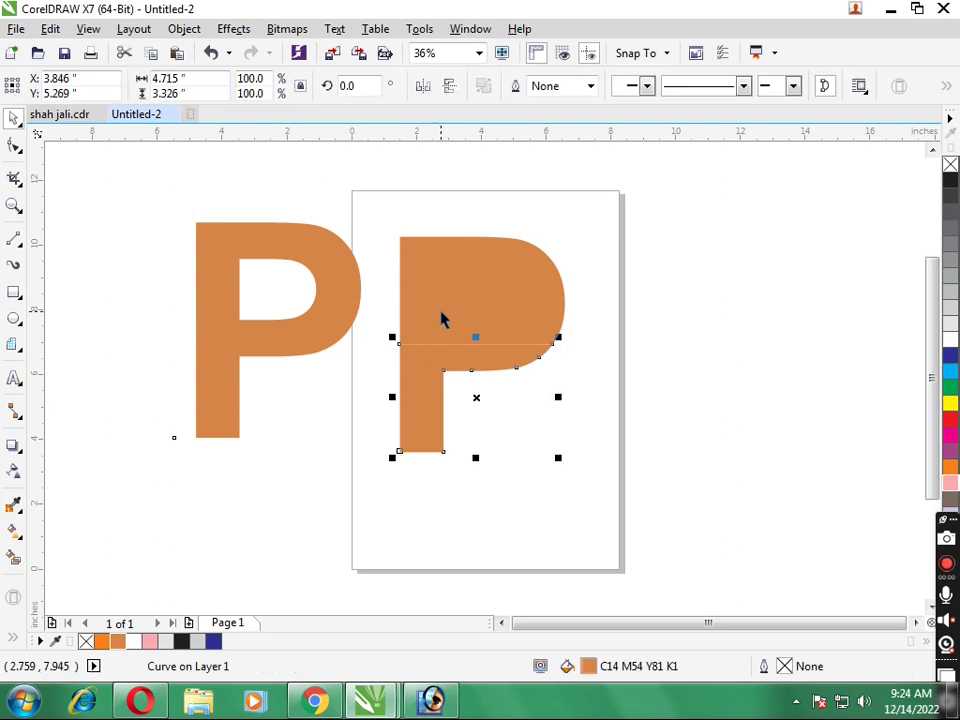
left_click(281, 197)
left_click(439, 266)
left_click(435, 243, "shift")
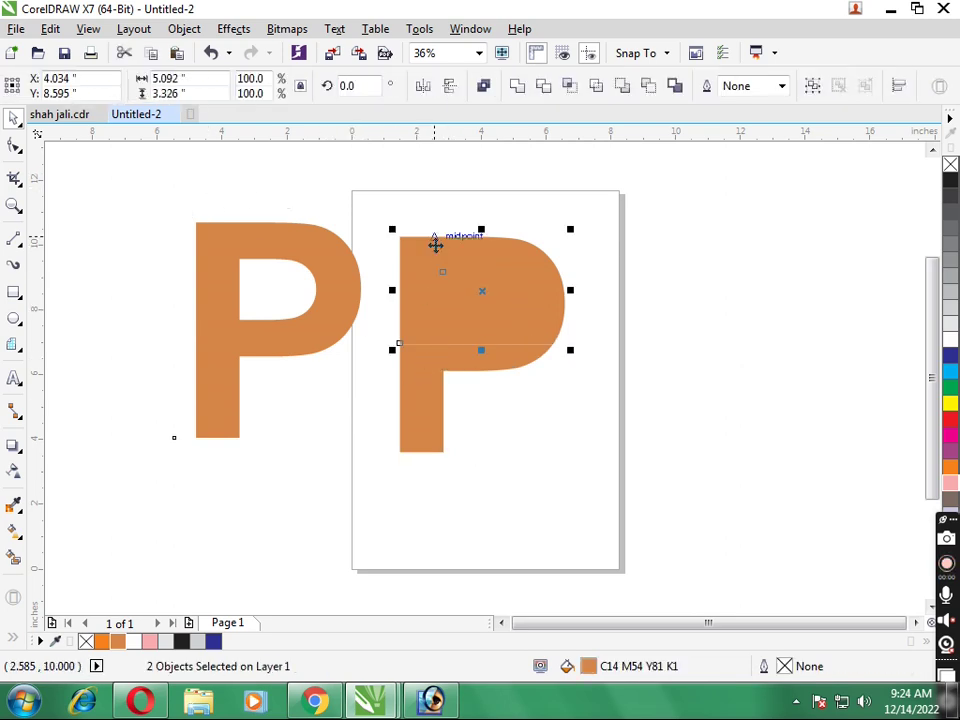
left_click(628, 94)
left_click(544, 285)
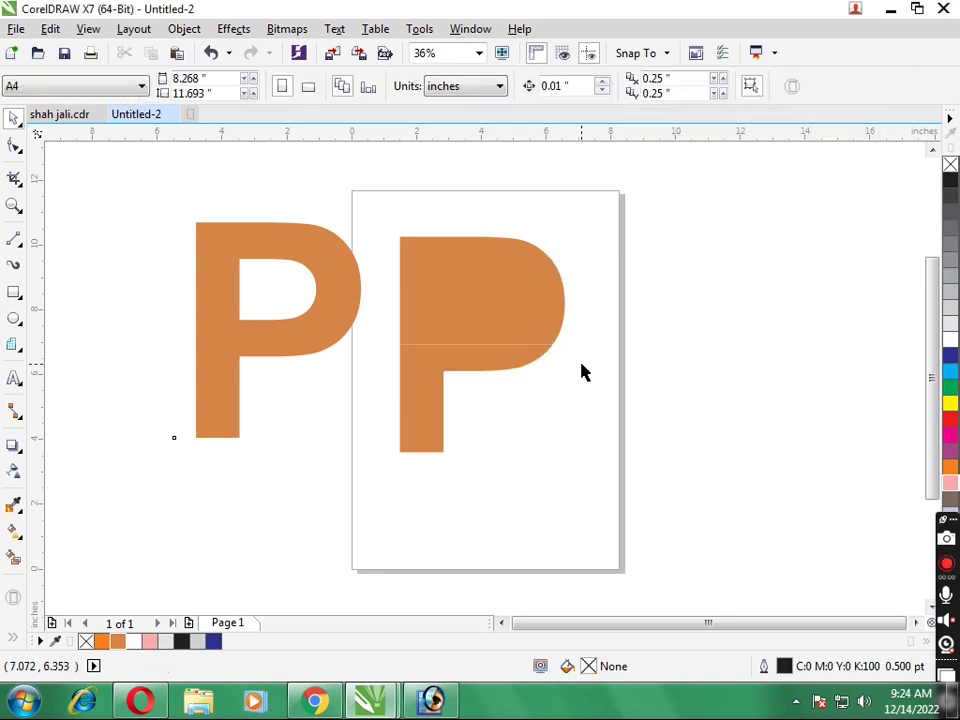
- Cut the inner counter out of the bowl piece so it is hollow again
left_click(471, 291)
left_click(476, 252, "shift")
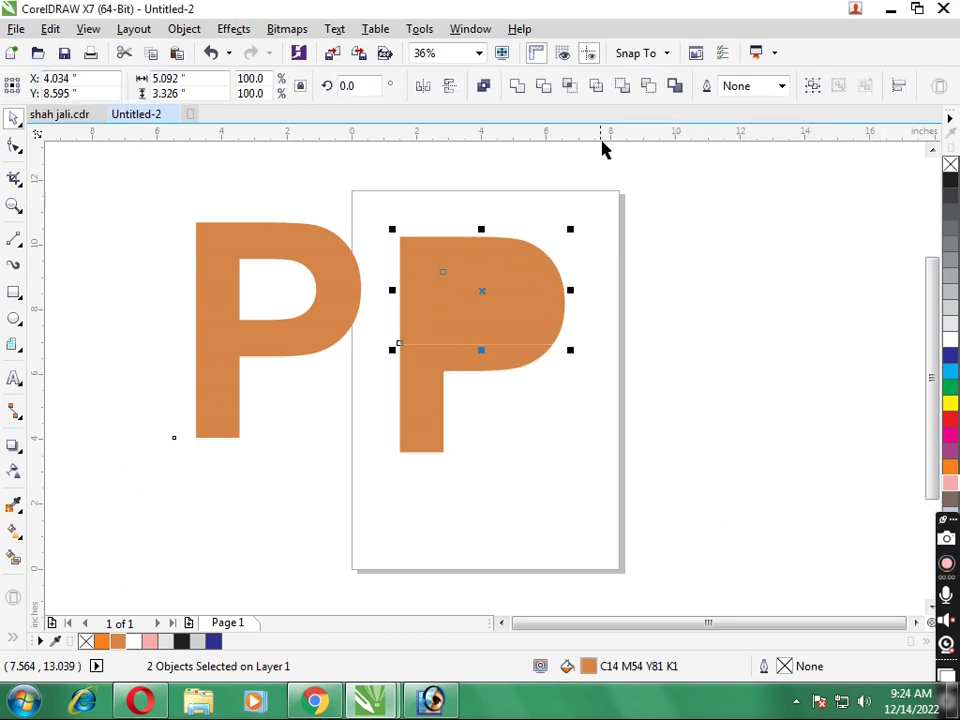
left_click(648, 88)
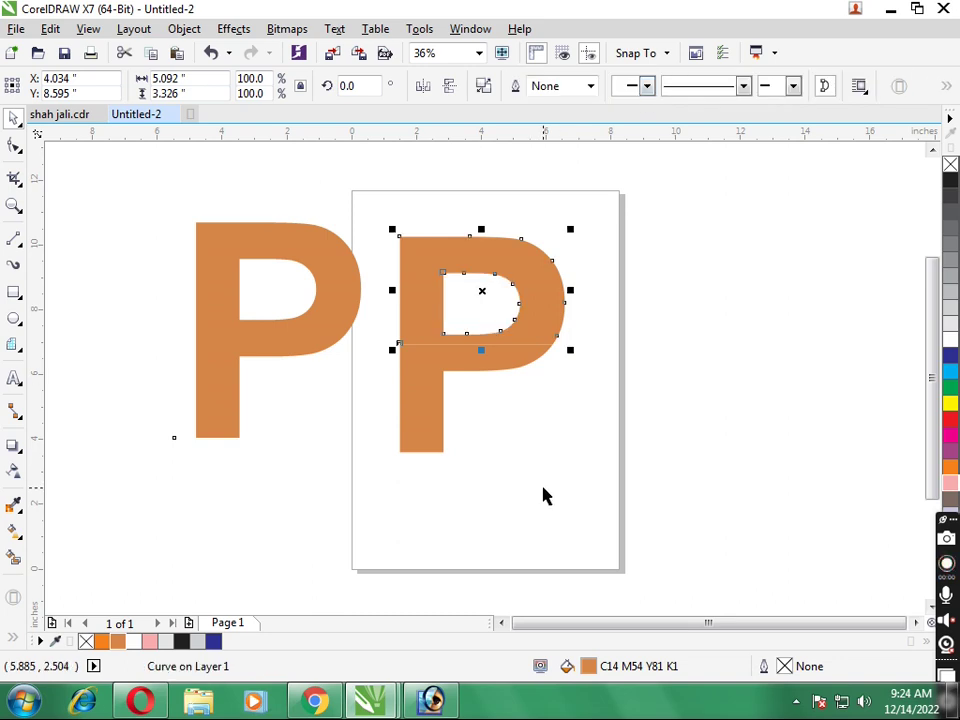
left_click(268, 381)
left_click(246, 339)
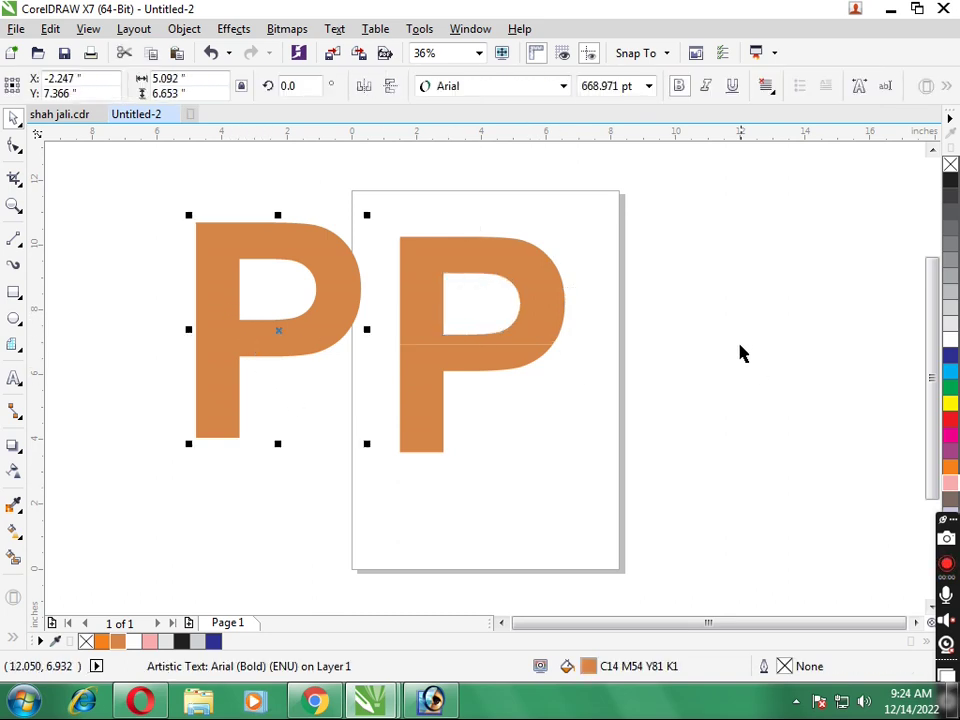
- Fill the upper and lower pieces of the split P with 20% black
left_click(628, 306)
left_click(533, 311)
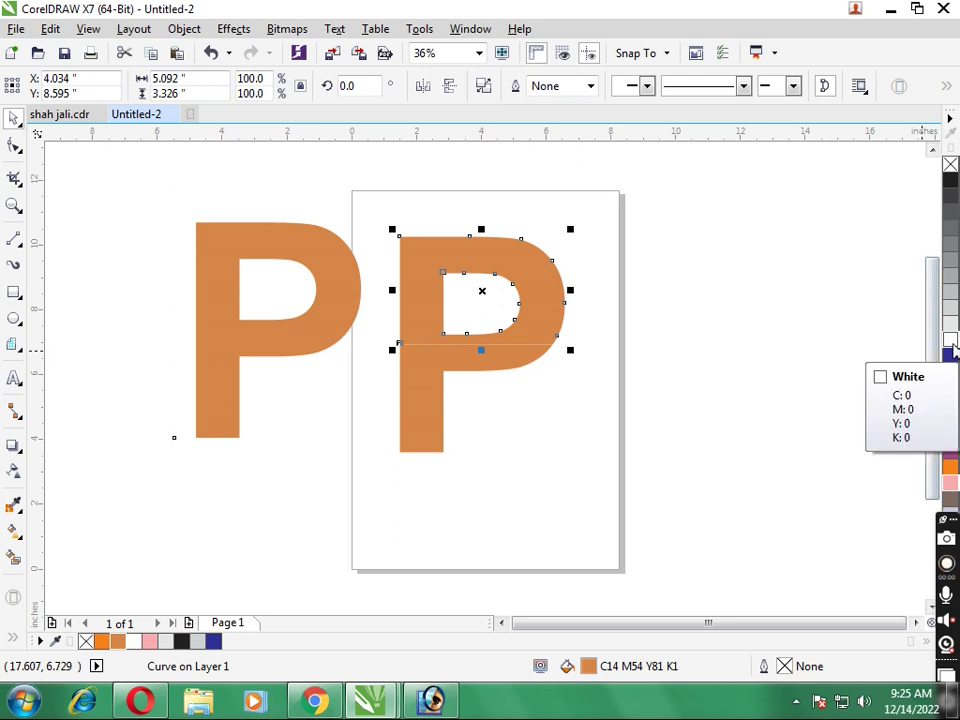
left_click(951, 310)
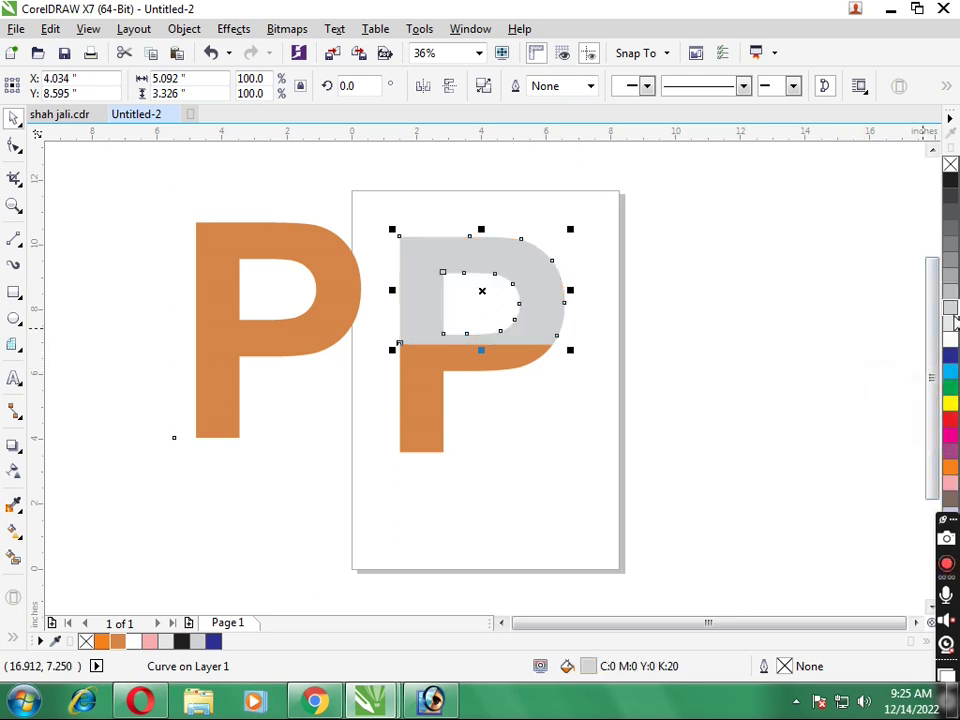
left_click(422, 435)
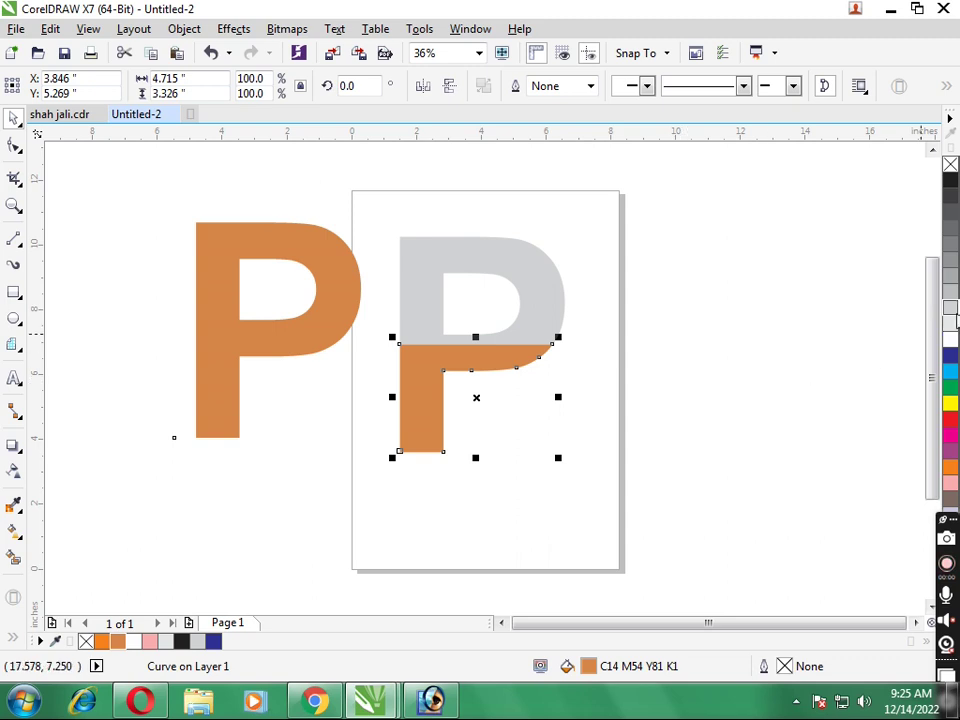
left_click(951, 310)
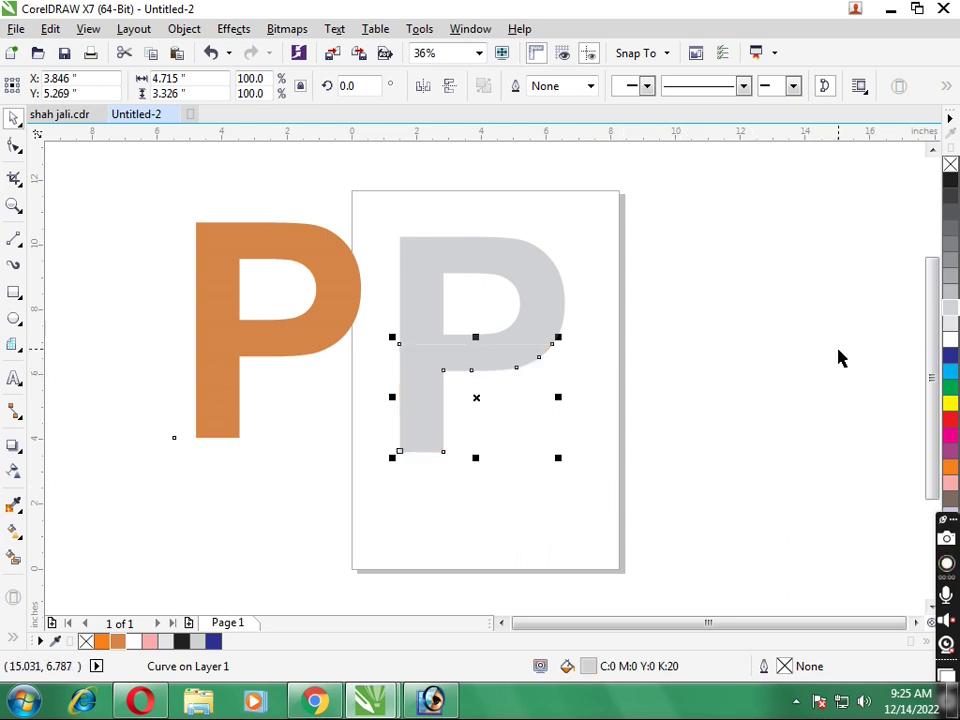
- Drag the orange text P onto the grey P
left_click(724, 388)
left_click(237, 336)
left_click_drag(237, 336, 439, 350)
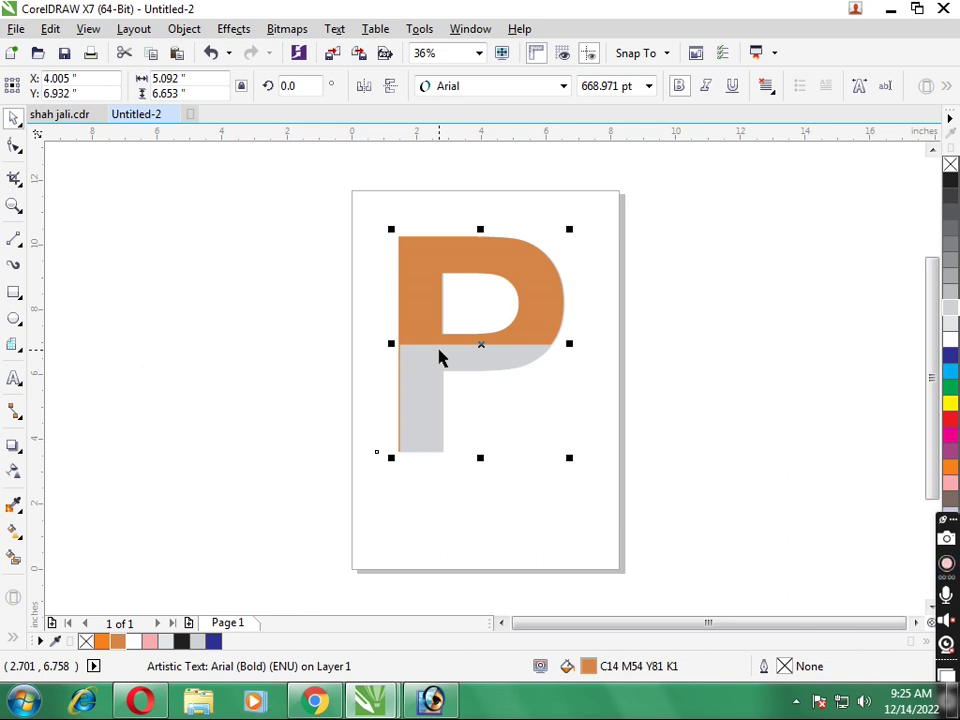
- Skew the grey upper piece and lower stem rightward so orange slivers show
left_click(225, 349)
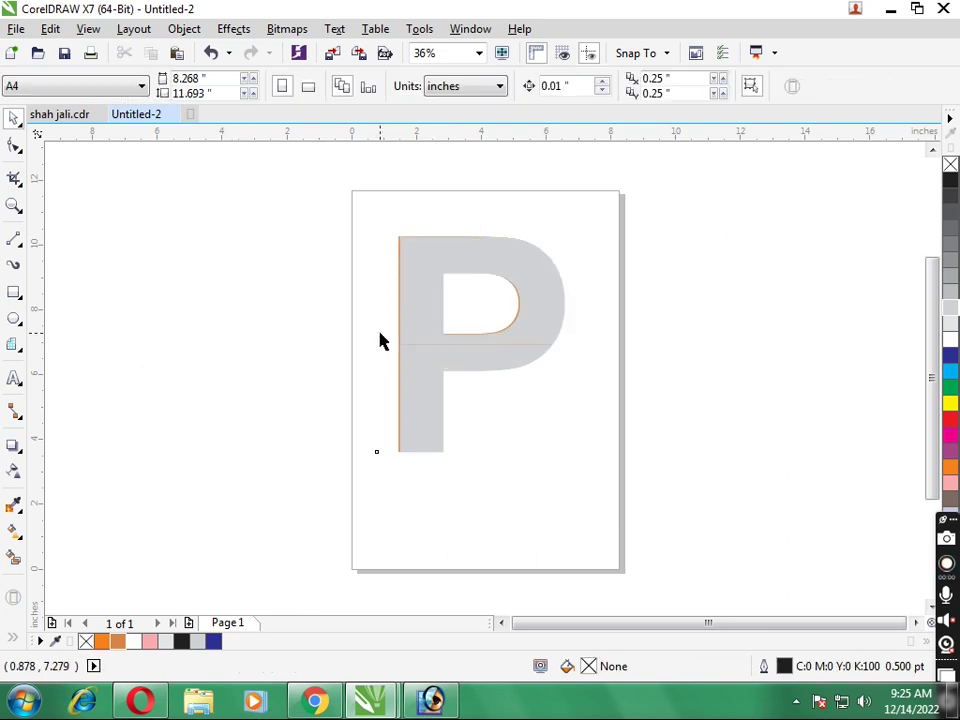
left_click(407, 324)
left_click(430, 324)
left_click_drag(484, 233, 506, 229)
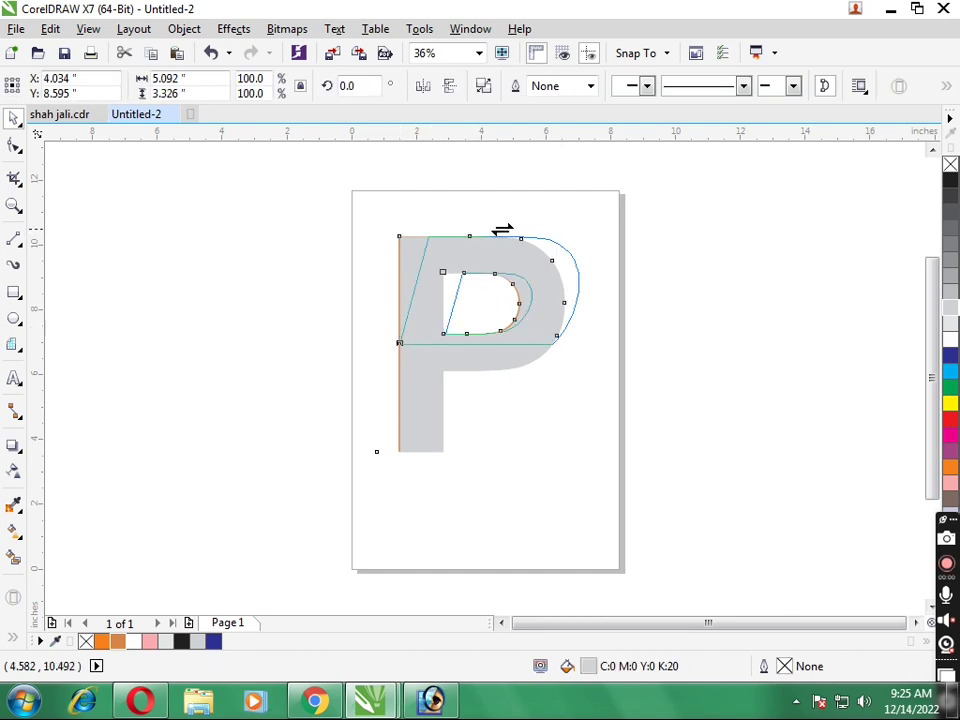
left_click(366, 451)
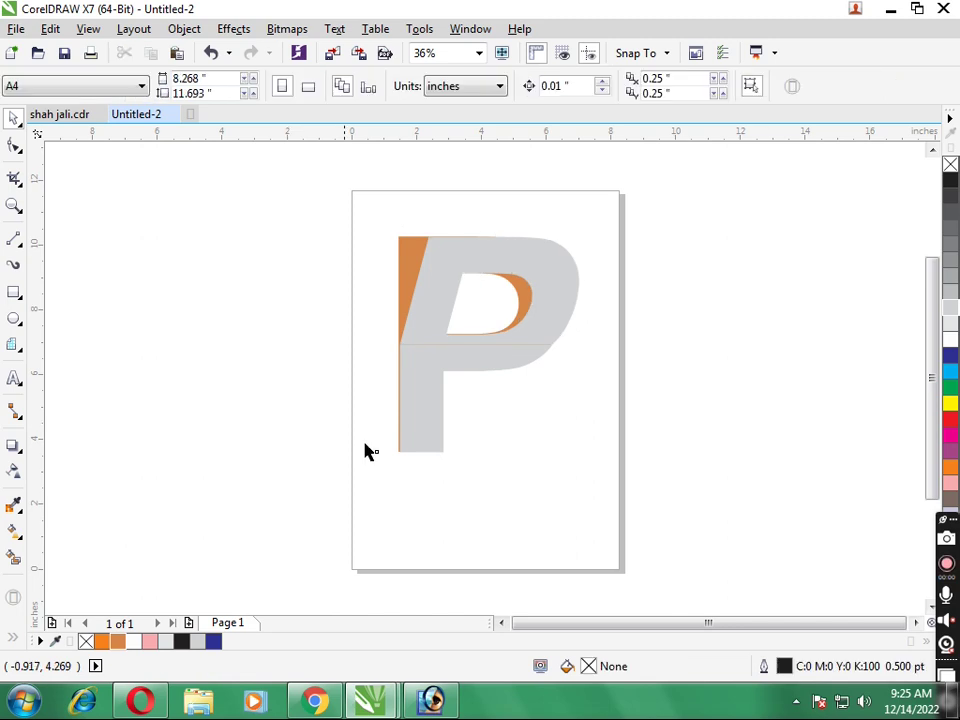
left_click(433, 437)
left_click(479, 405)
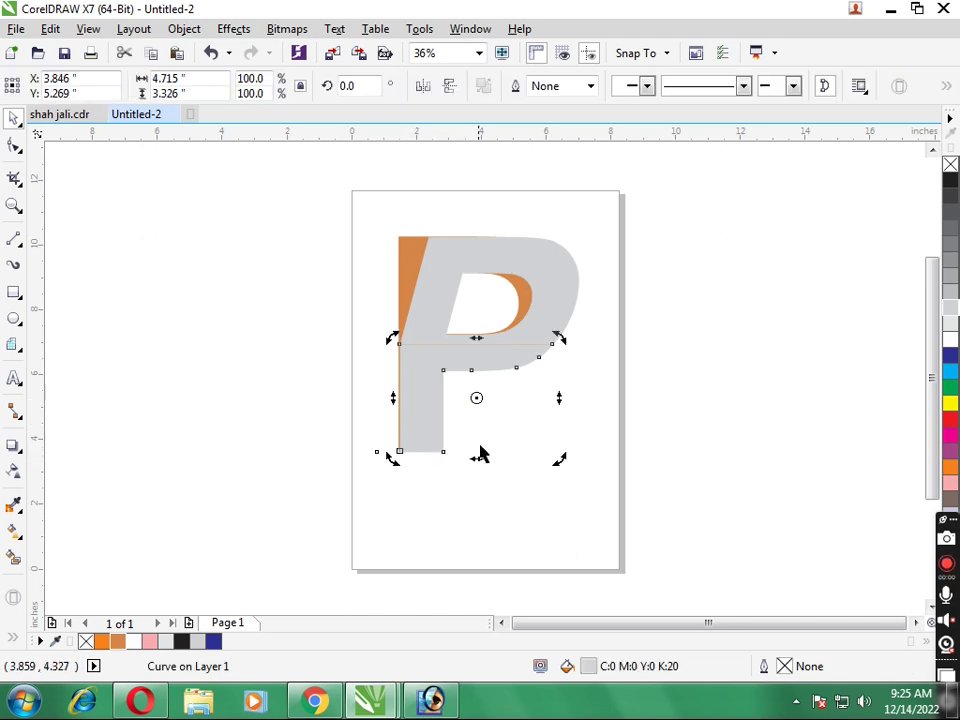
left_click_drag(476, 458, 505, 463)
left_click(681, 456)
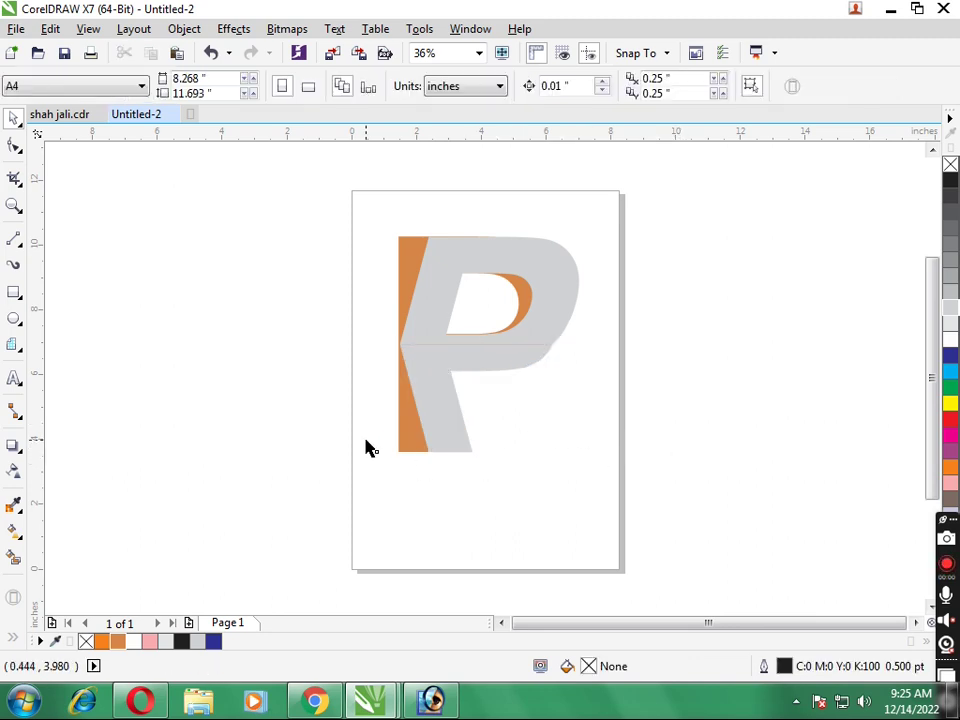
- Add a page-sized rectangle filled black behind the P
double_click(14, 292)
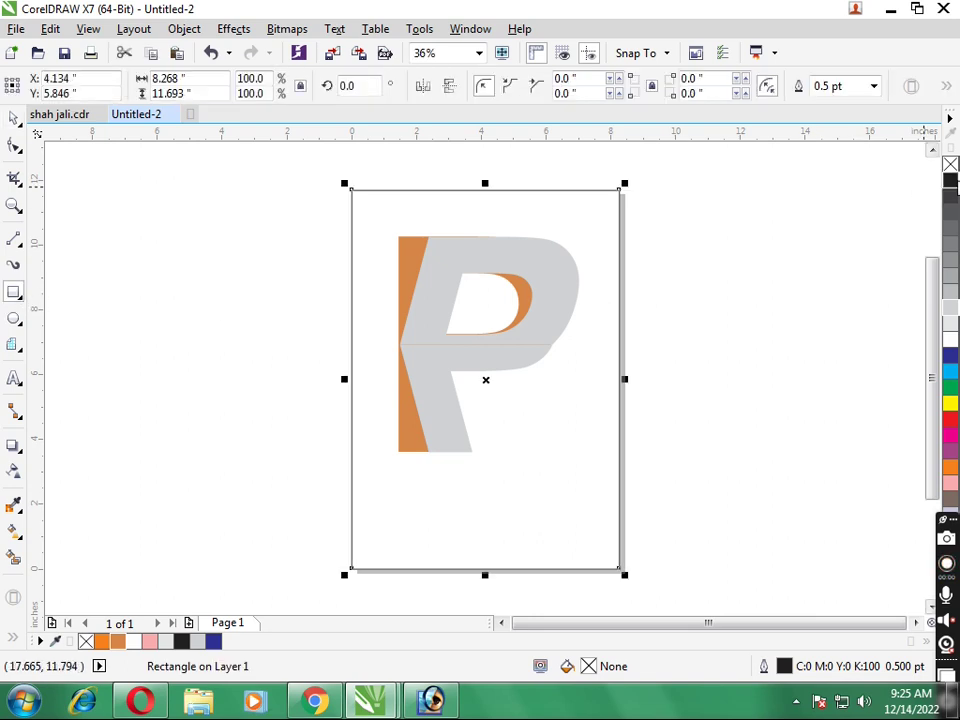
left_click(951, 183)
left_click(14, 118)
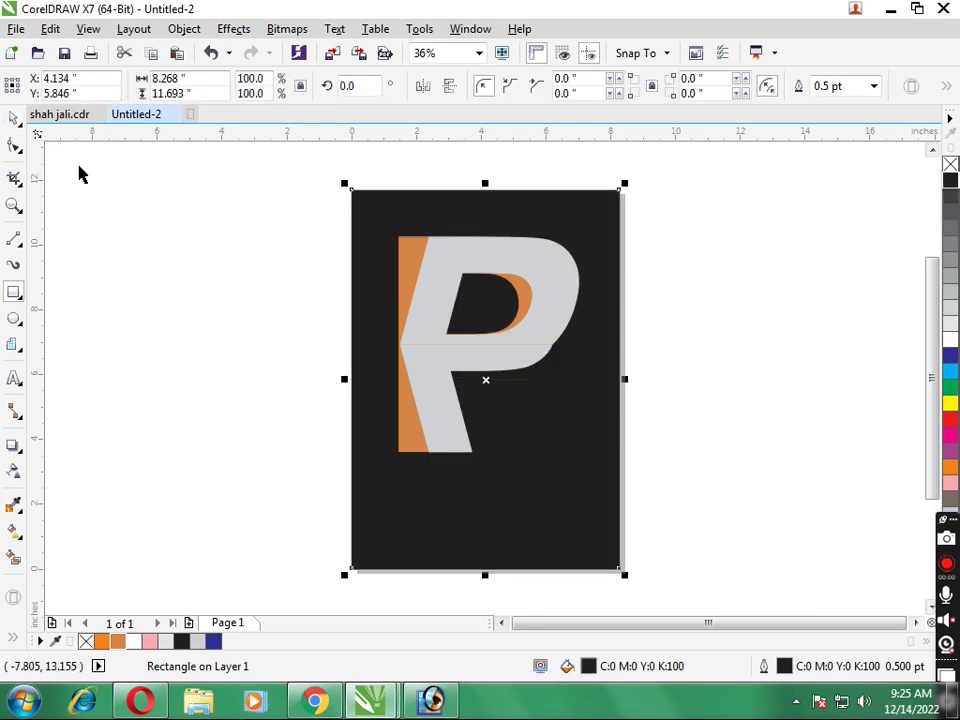
- Fill the P's upper bowl piece white
key("Escape")
left_click(441, 315)
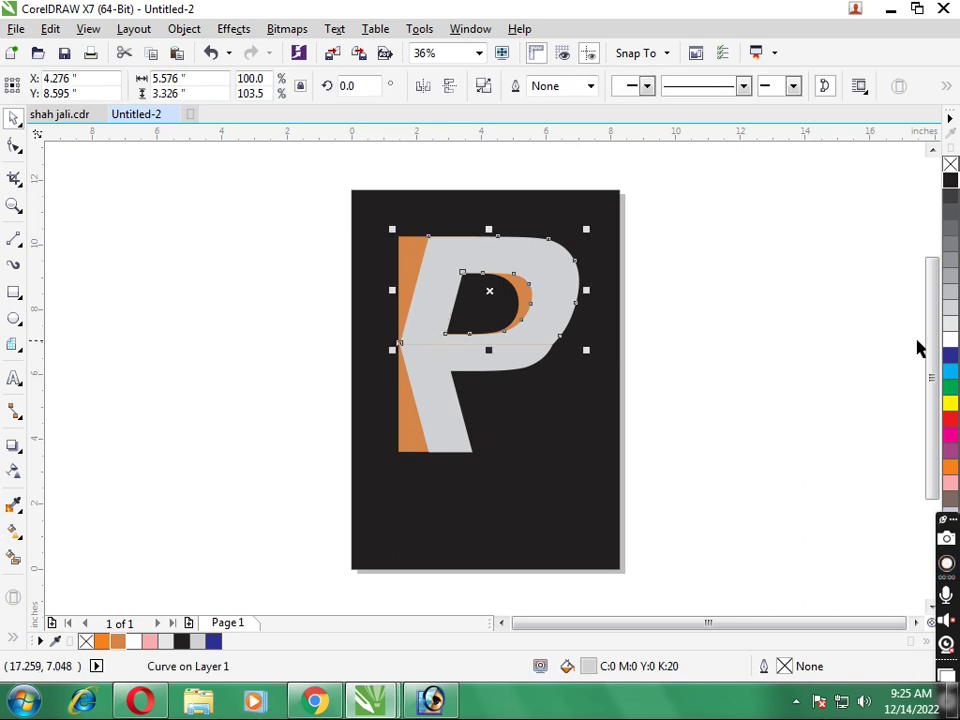
left_click(951, 341)
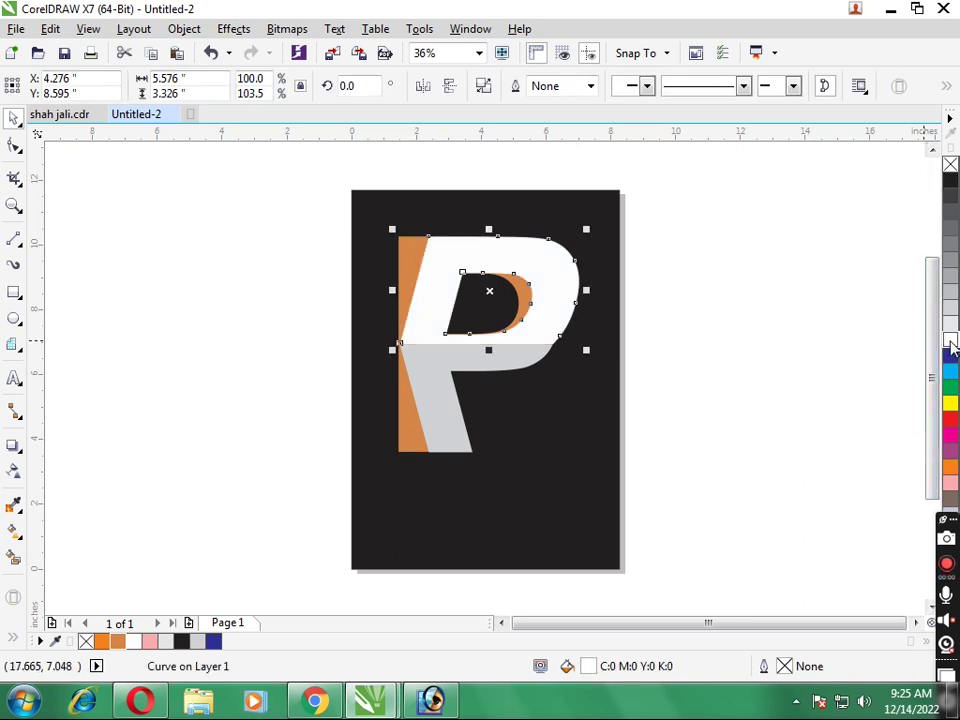
left_click(740, 400)
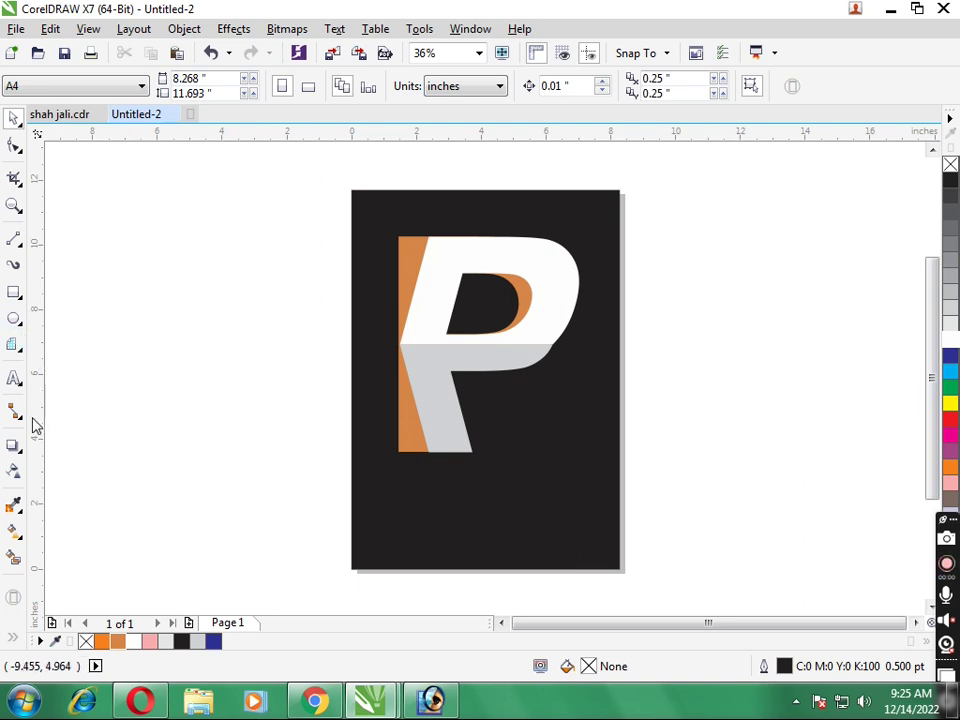
- Give the lower stem a linear white-to-light-grey fountain fill, then select all pieces and zoom to the page
left_click(445, 388)
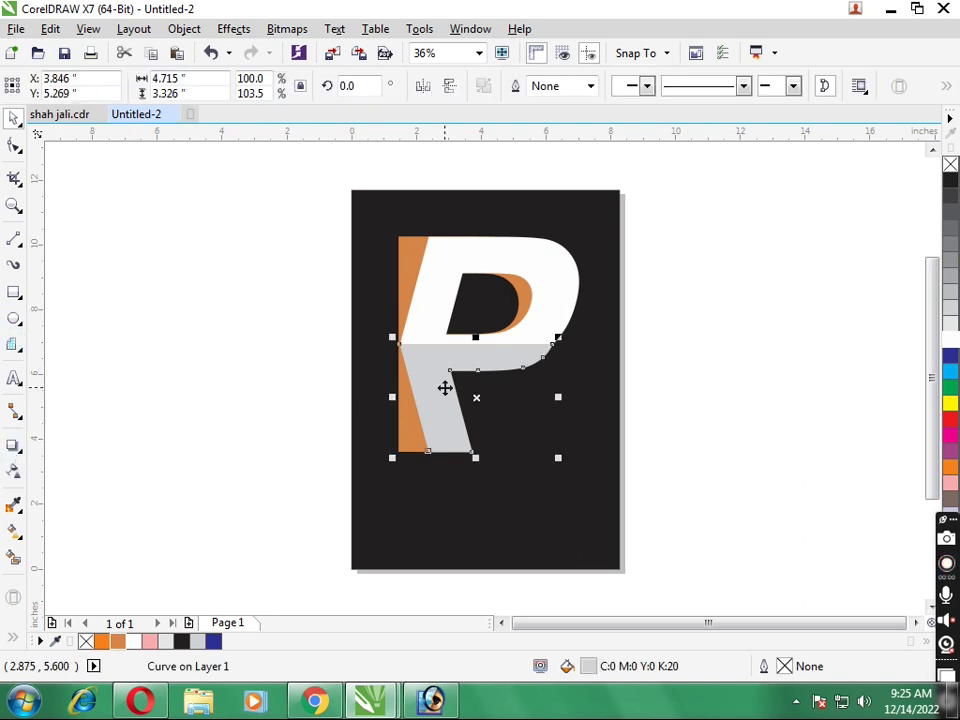
left_click(14, 532)
mouse_move(460, 468)
left_mouse_down()
mouse_move(464, 348)
mouse_move(454, 318)
left_mouse_up()
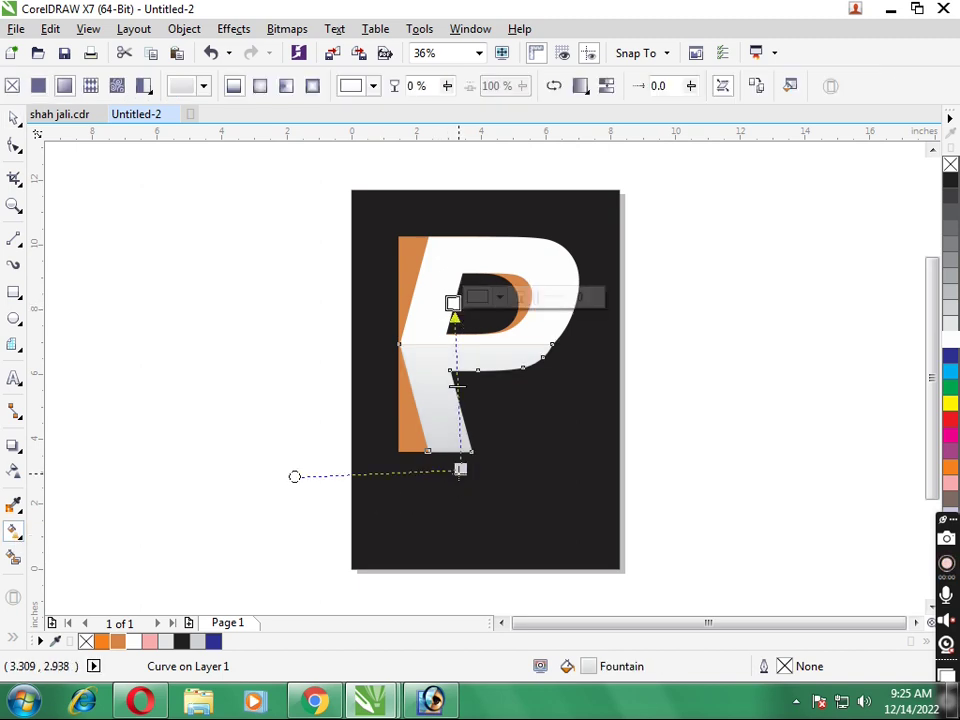
left_click_drag(460, 468, 458, 446)
mouse_move(453, 302)
left_mouse_down()
mouse_move(428, 282)
mouse_move(435, 288)
left_mouse_up()
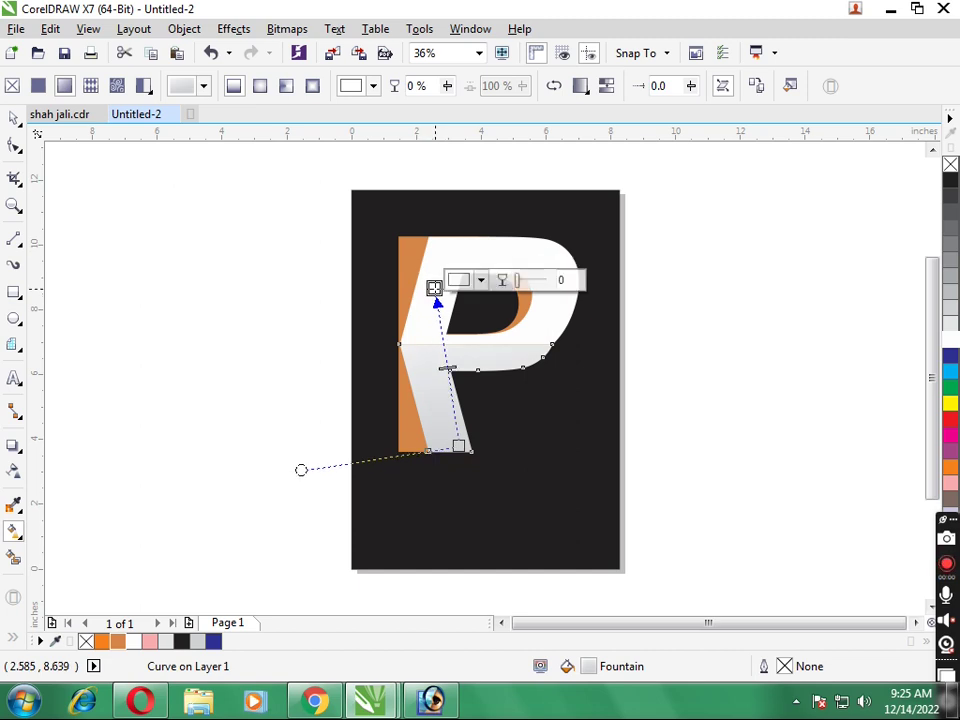
key("space")
left_click(249, 354)
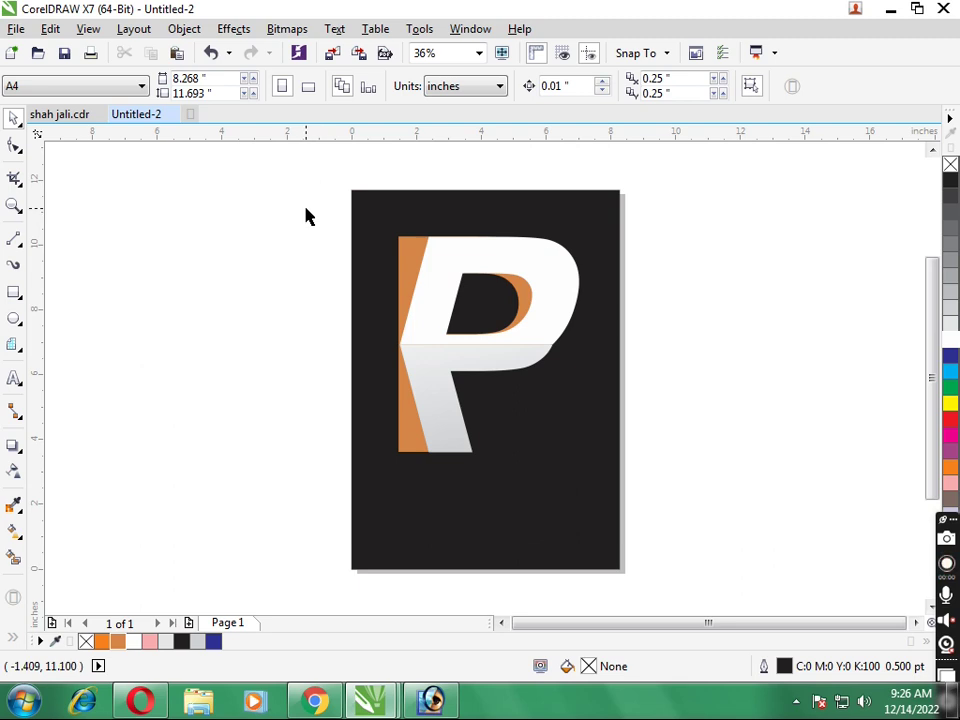
mouse_move(302, 214)
left_mouse_down()
mouse_move(696, 489)
mouse_move(700, 519)
left_mouse_up()
key("shift+F4")
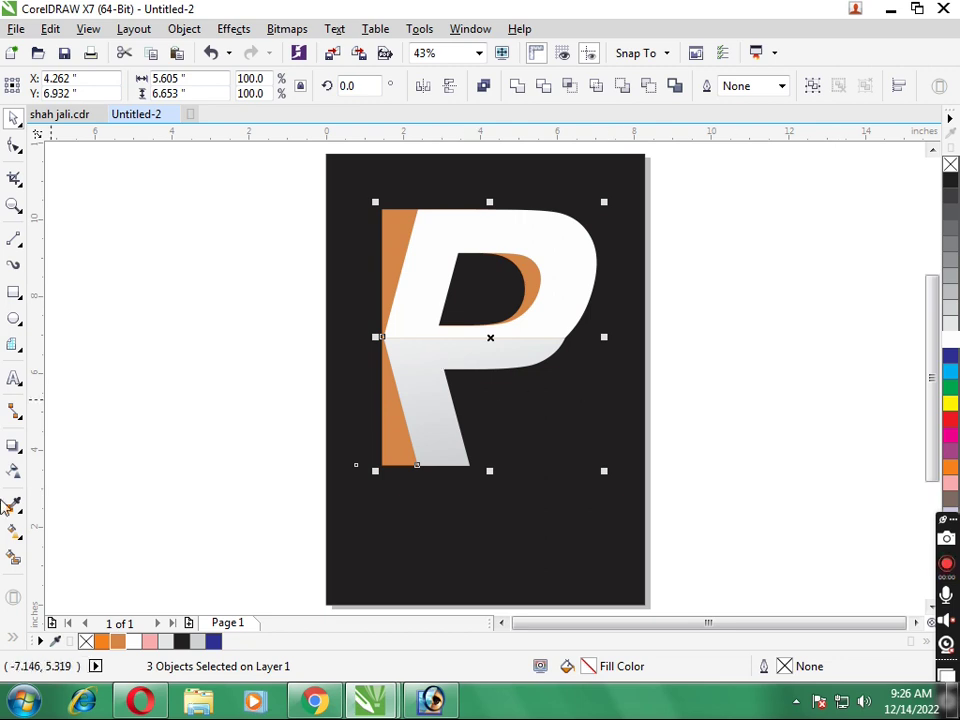
- Try a vertical gradient on all selected logo pieces, then abandon it and deselect
left_click(14, 531)
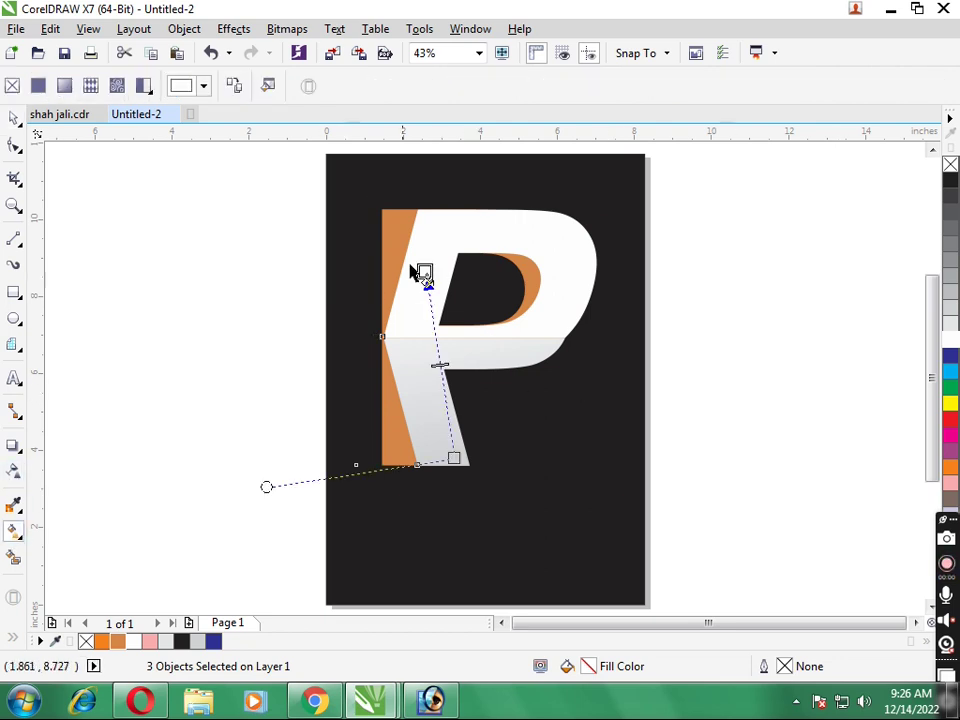
mouse_move(484, 196)
left_mouse_down()
mouse_move(483, 314)
mouse_move(458, 355)
left_mouse_up()
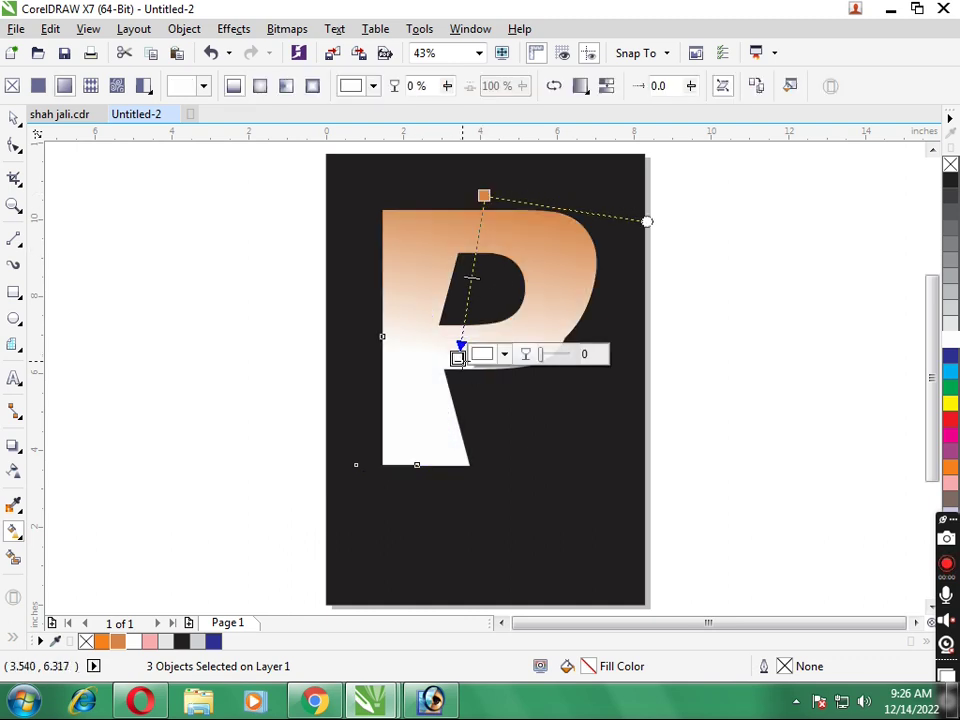
key("space")
left_click(465, 366)
- Give the upper bowl a vertical white-to-light-grey gradient shading toward the stem
left_click(202, 300)
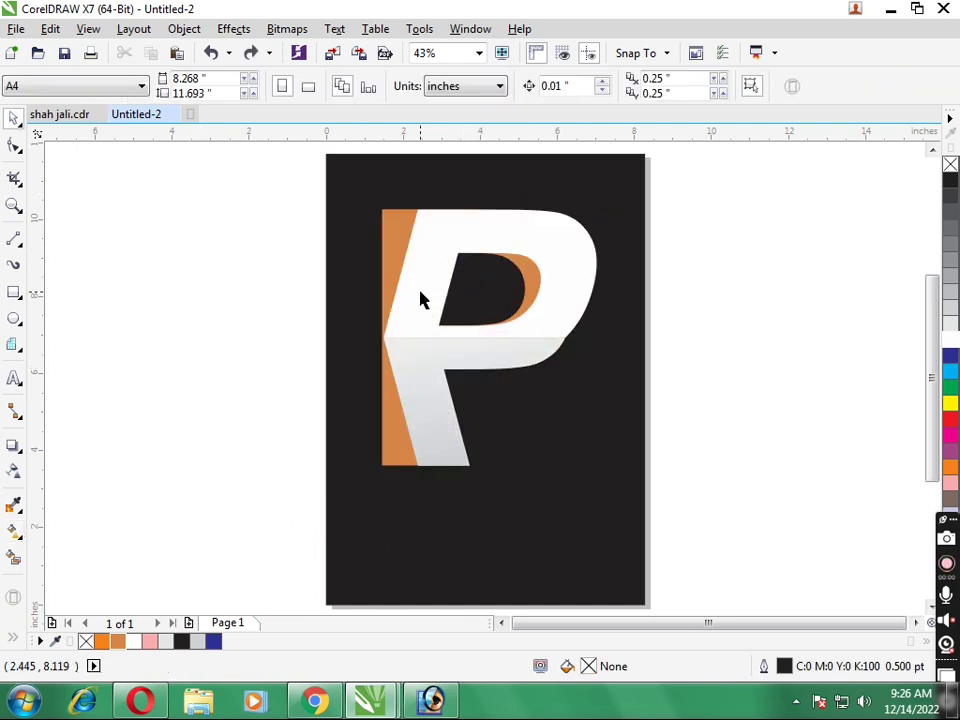
left_click(422, 292)
left_click(14, 532)
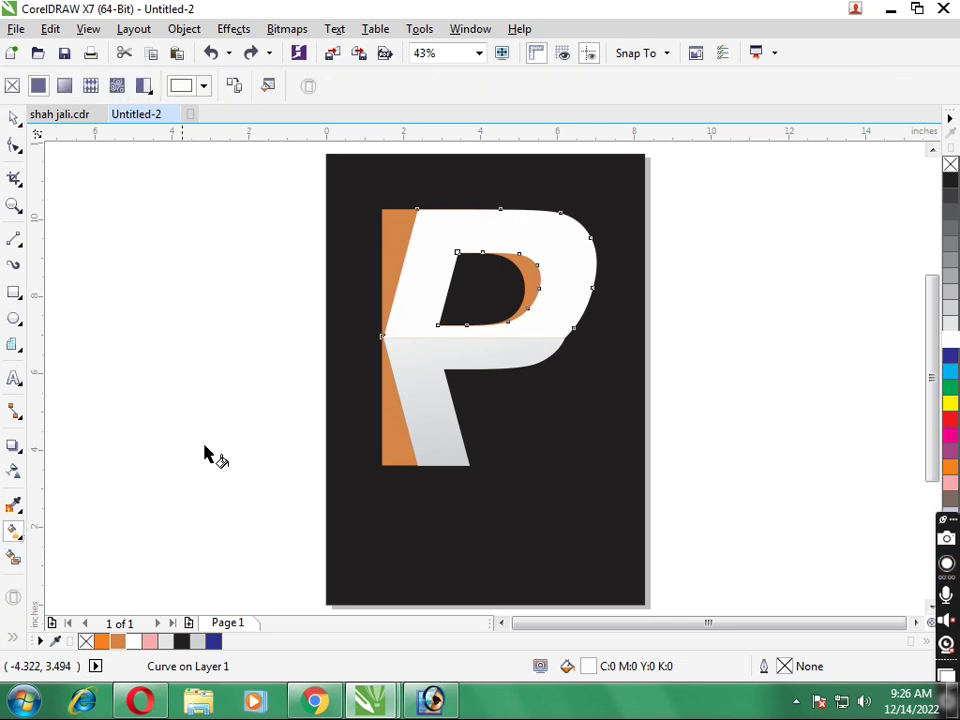
left_click_drag(453, 331, 463, 341)
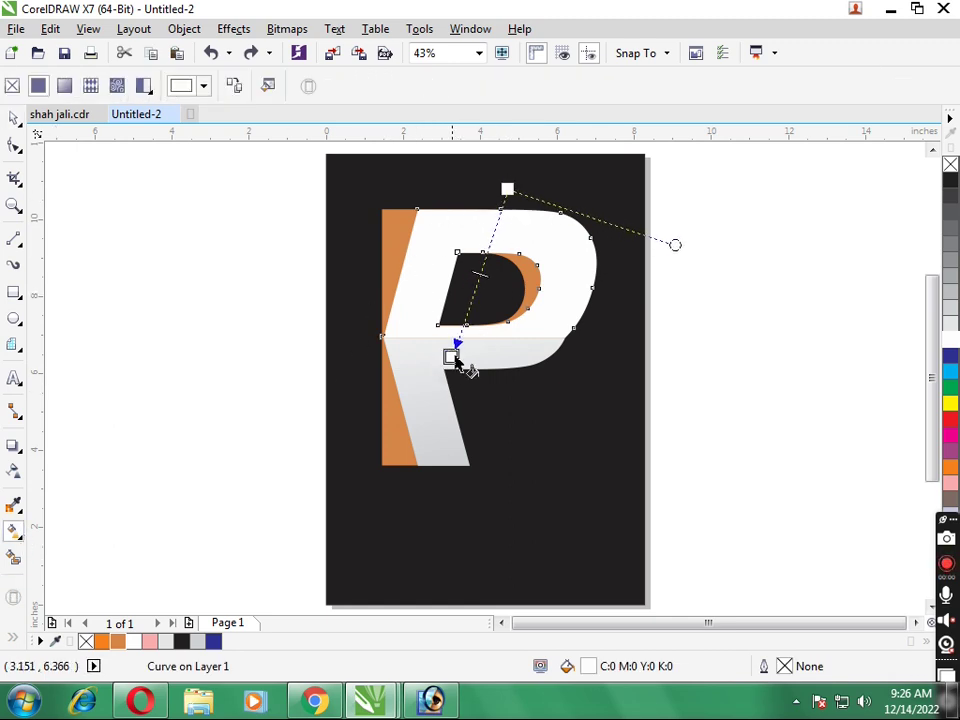
mouse_move(950, 330)
left_mouse_down()
mouse_move(457, 351)
mouse_move(461, 390)
left_mouse_up()
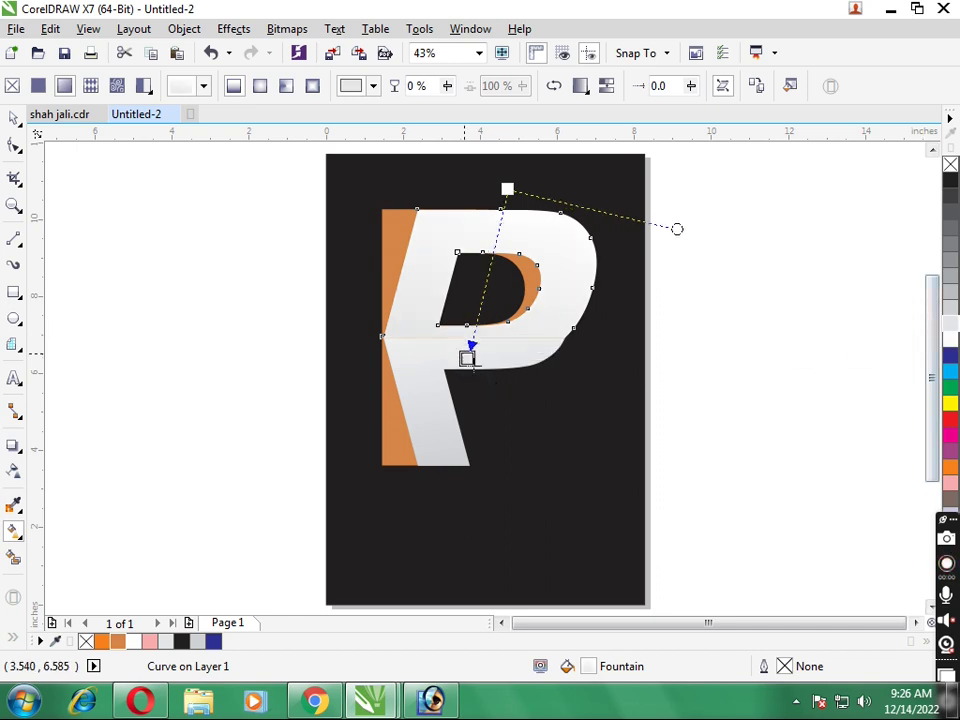
mouse_move(507, 188)
left_mouse_down()
mouse_move(459, 261)
mouse_move(457, 316)
left_mouse_up()
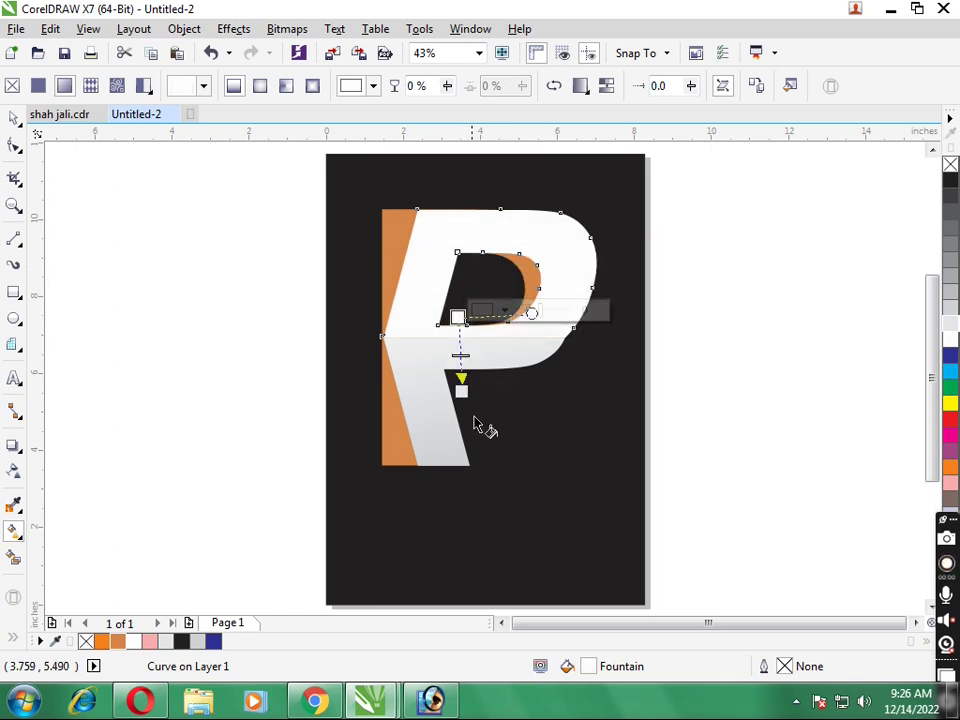
key("space")
left_click(812, 280)
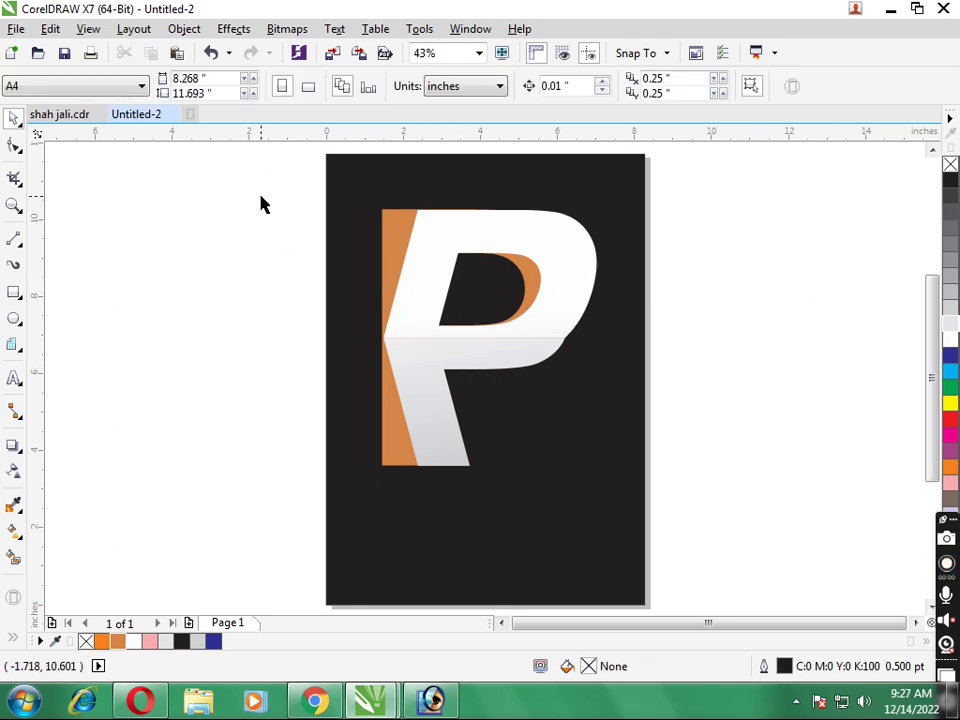
mouse_move(215, 183)
left_mouse_down()
mouse_move(493, 432)
mouse_move(617, 518)
left_mouse_up()
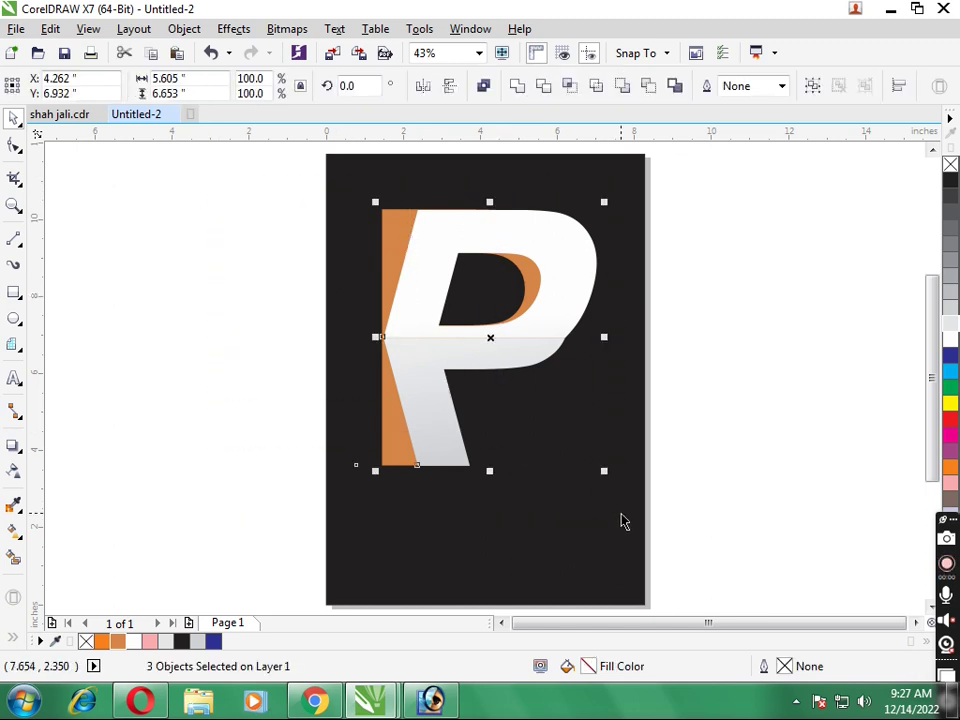
key("shift+F2")
left_click(115, 268)
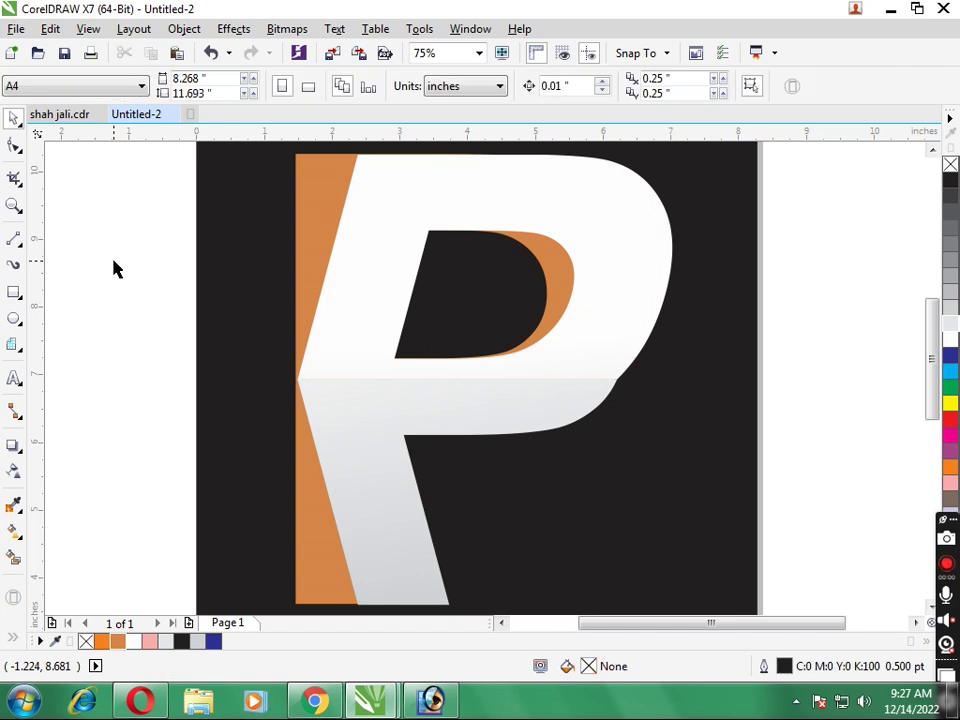
key("shift+F4")
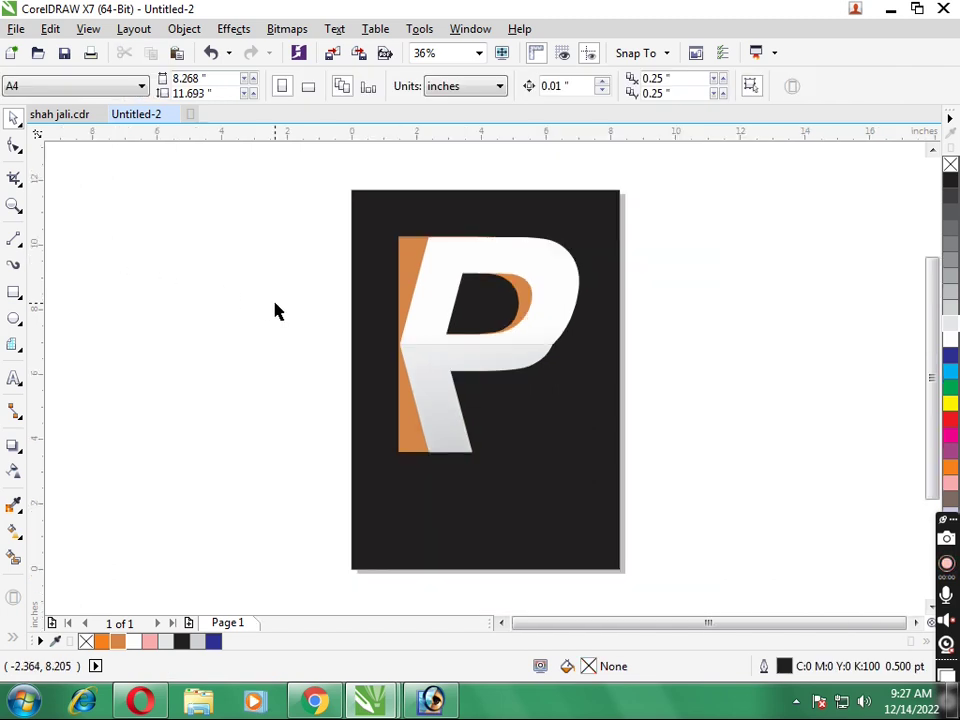
left_click(946, 564)
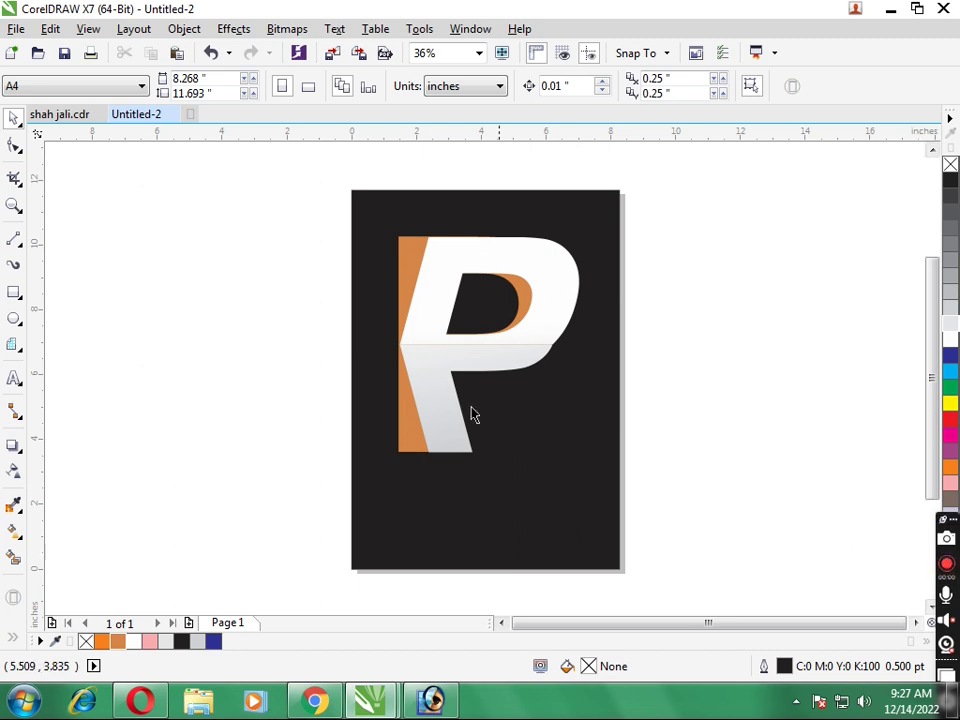
- Group the three P parts, shrink the group to about 65%, and move it up-left
left_click_drag(285, 210, 651, 494)
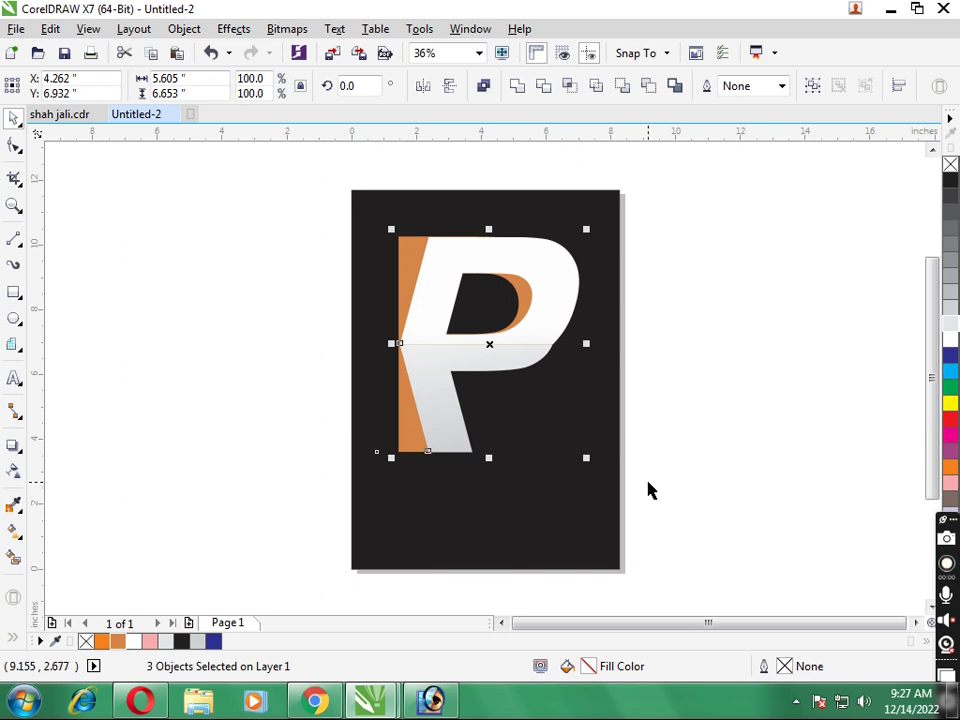
key("ctrl+g")
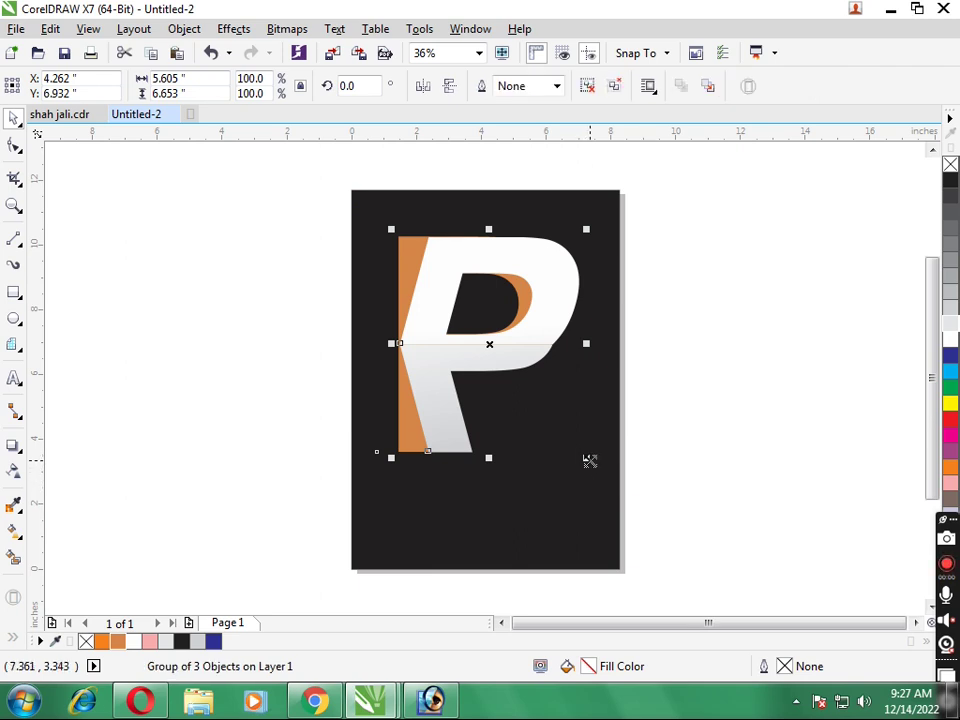
left_click_drag(588, 458, 566, 423)
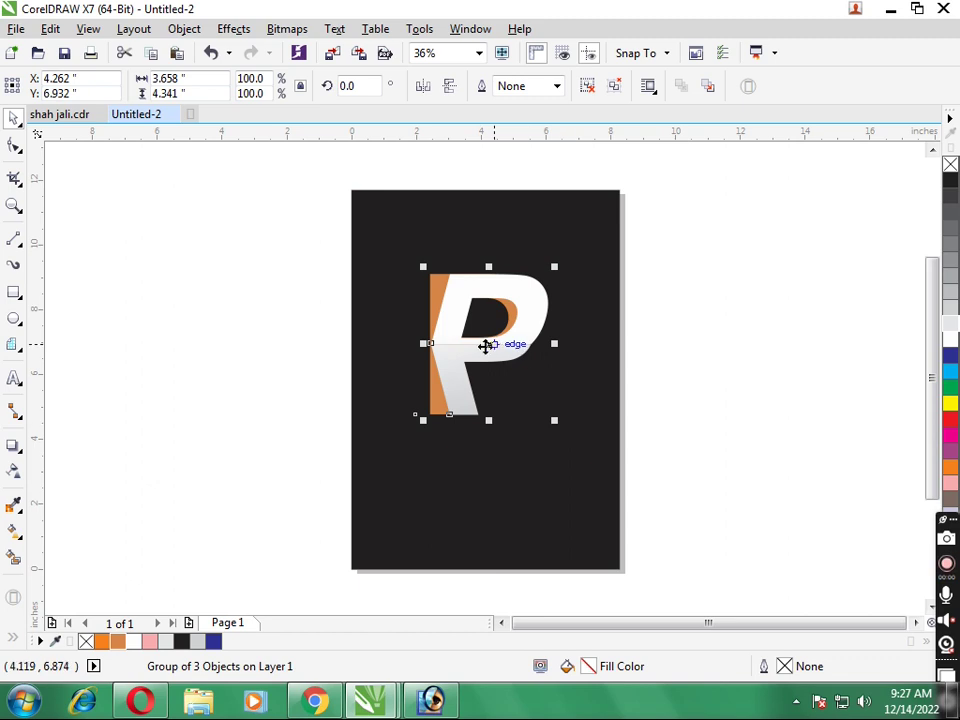
left_click_drag(489, 343, 434, 280)
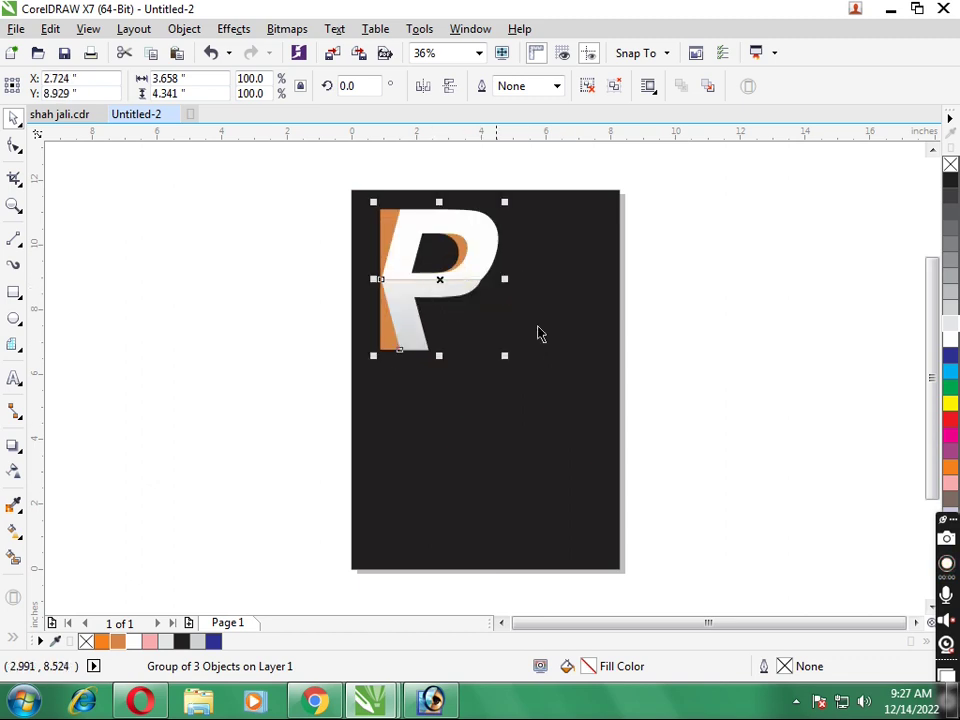
left_click(699, 345)
- Shorten the black background rectangle to the top half of the page
left_click(549, 444)
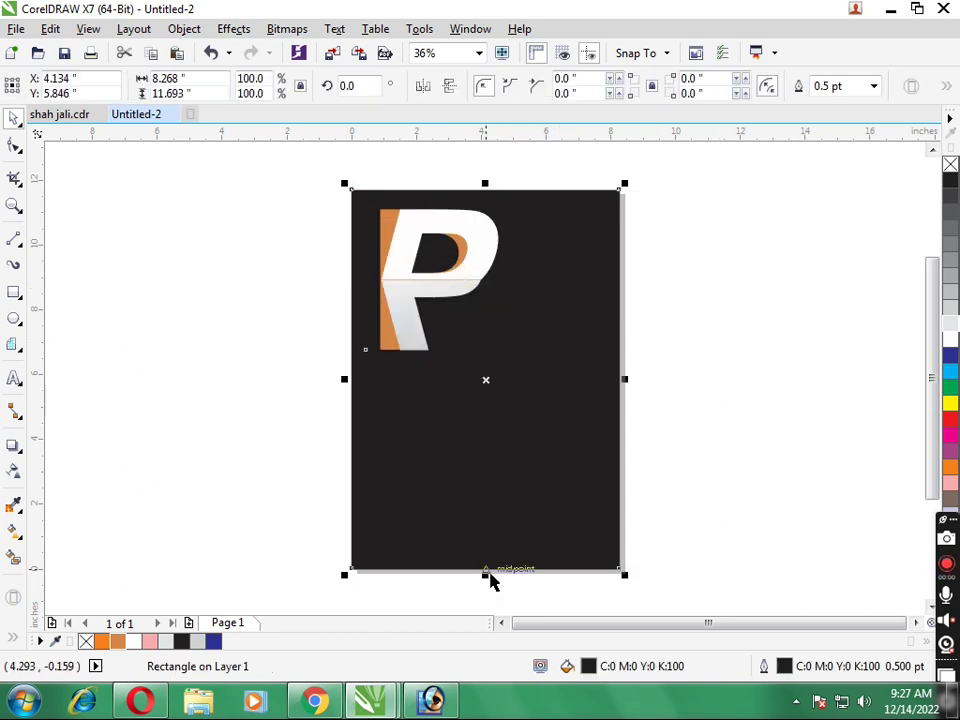
left_click_drag(486, 575, 488, 386)
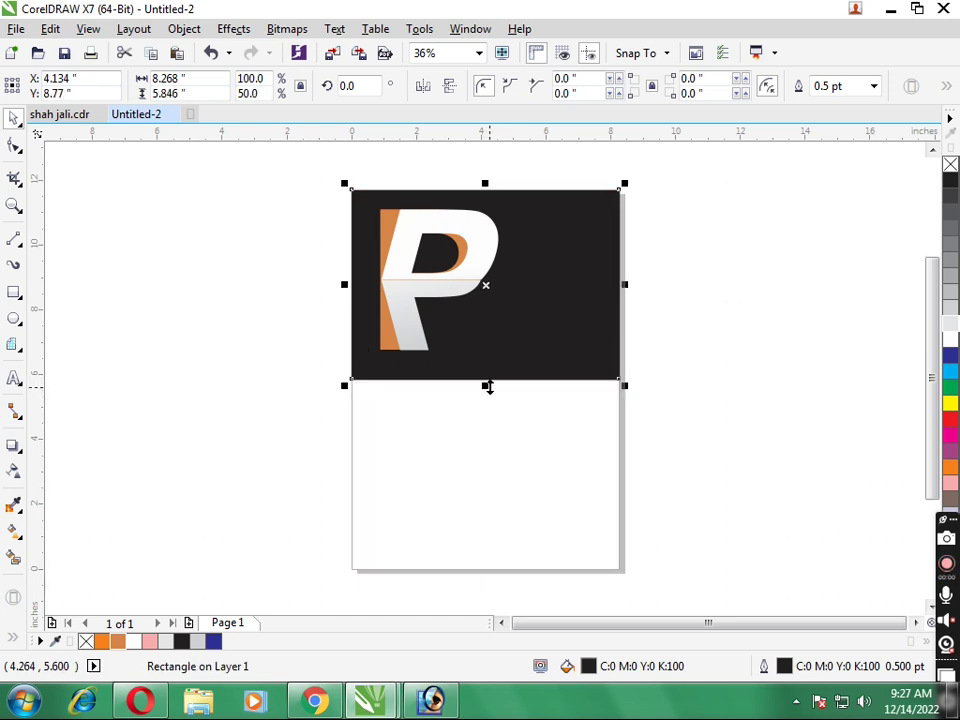
left_click(489, 482)
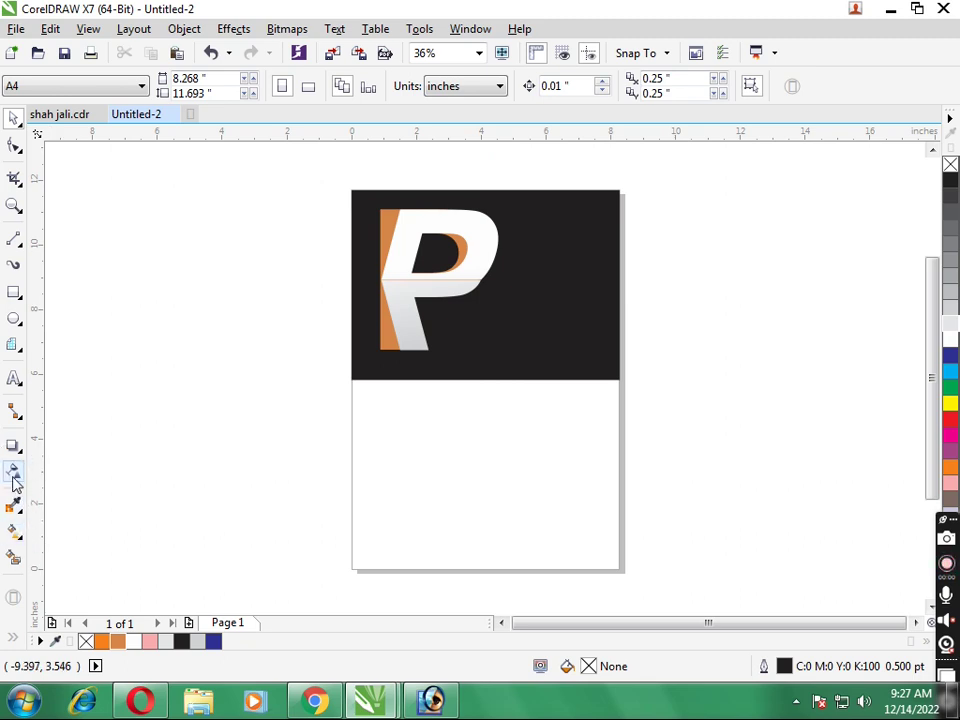
- Create a text object reading 'P LOGO DESIGN' on three lines in the white lower area
left_click(14, 378)
left_click(388, 422)
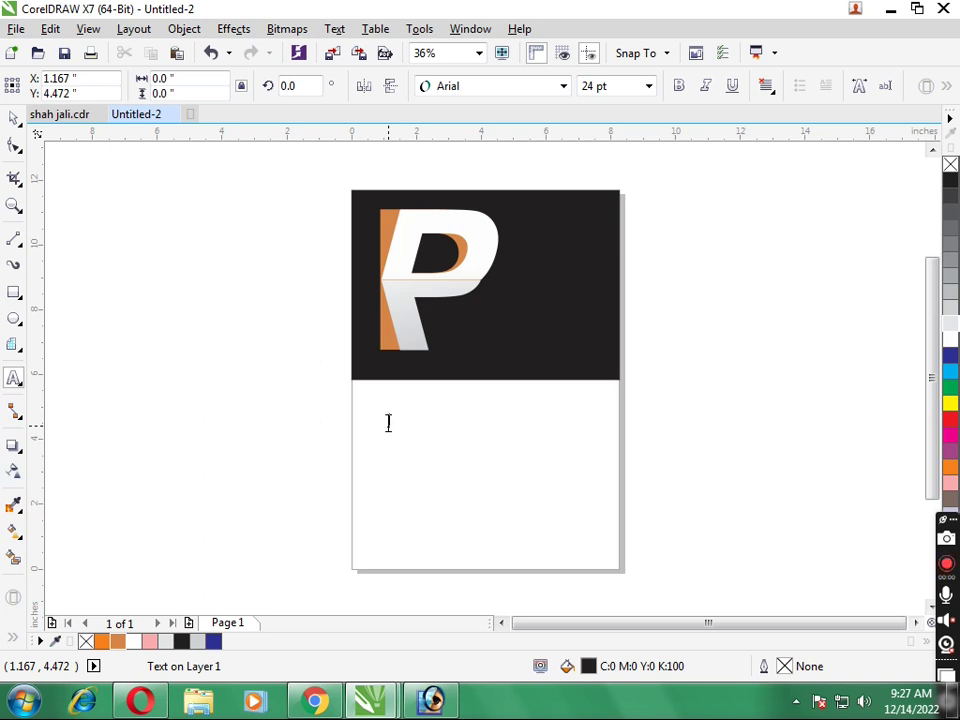
type("P")
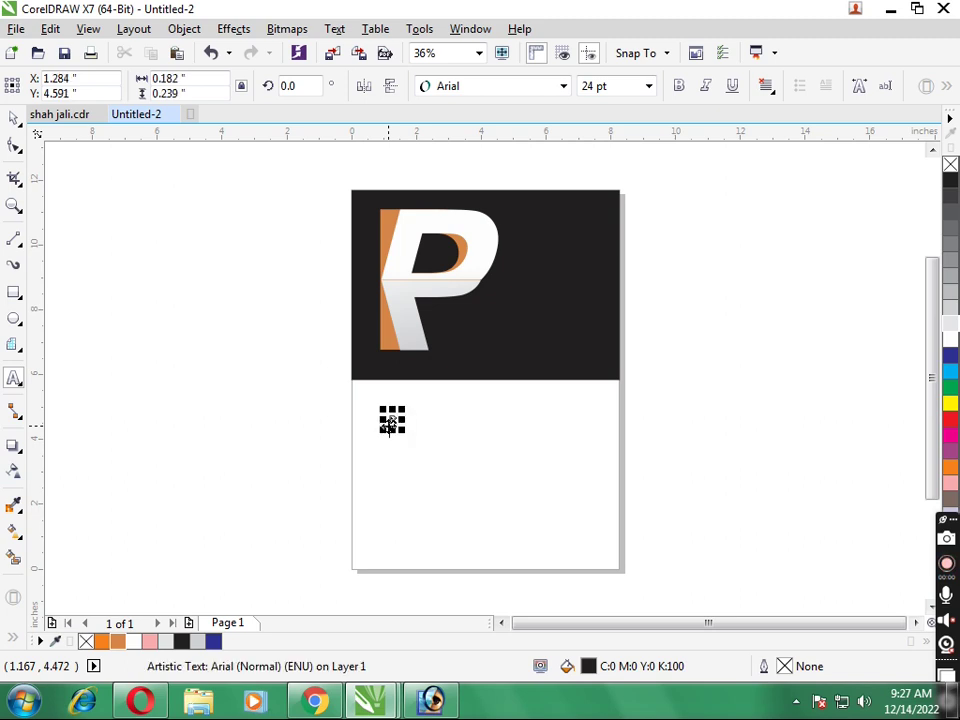
left_click_drag(392, 424, 389, 427)
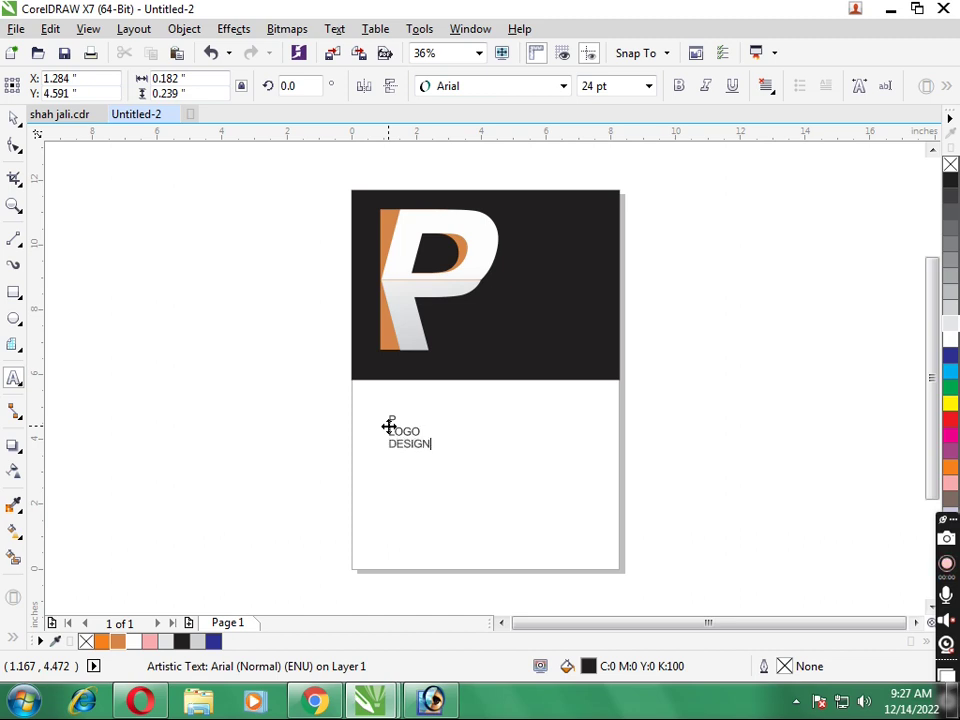
- Scale the text to about 60 pt, make it bold, and place it on the black band beside the P
left_click(13, 117)
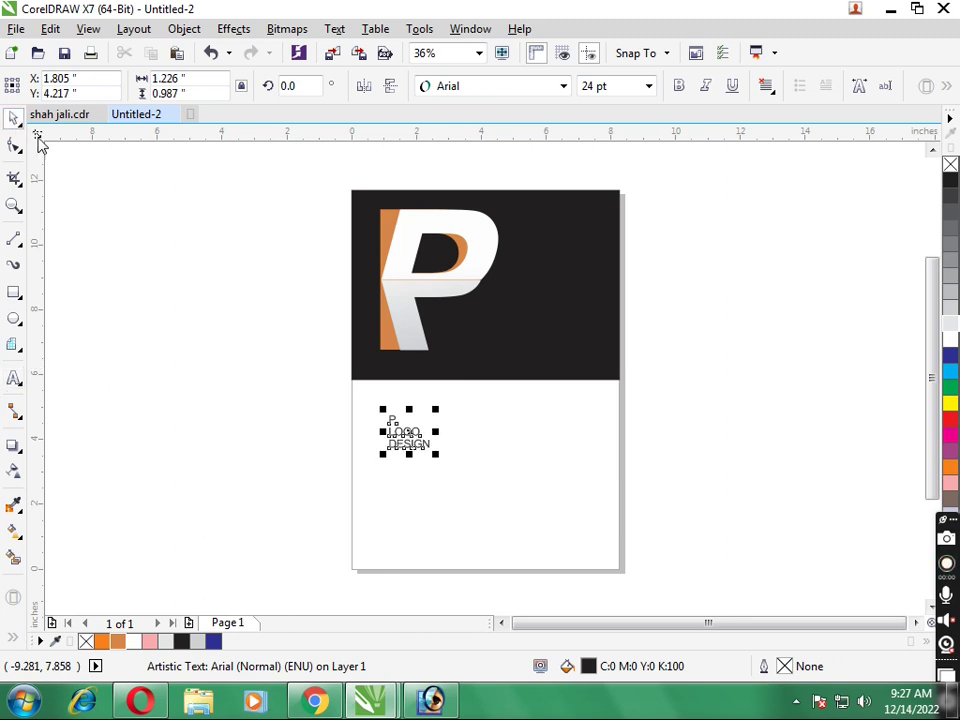
left_click_drag(435, 454, 466, 478)
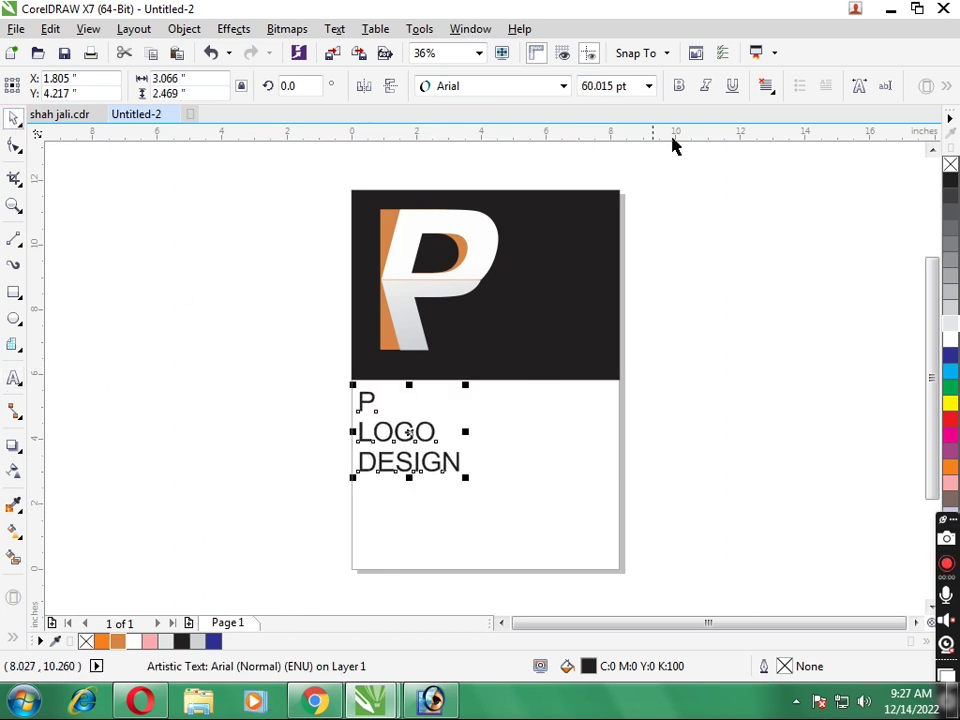
left_click(679, 88)
mouse_move(435, 438)
left_mouse_down()
mouse_move(504, 465)
mouse_move(556, 306)
left_mouse_up()
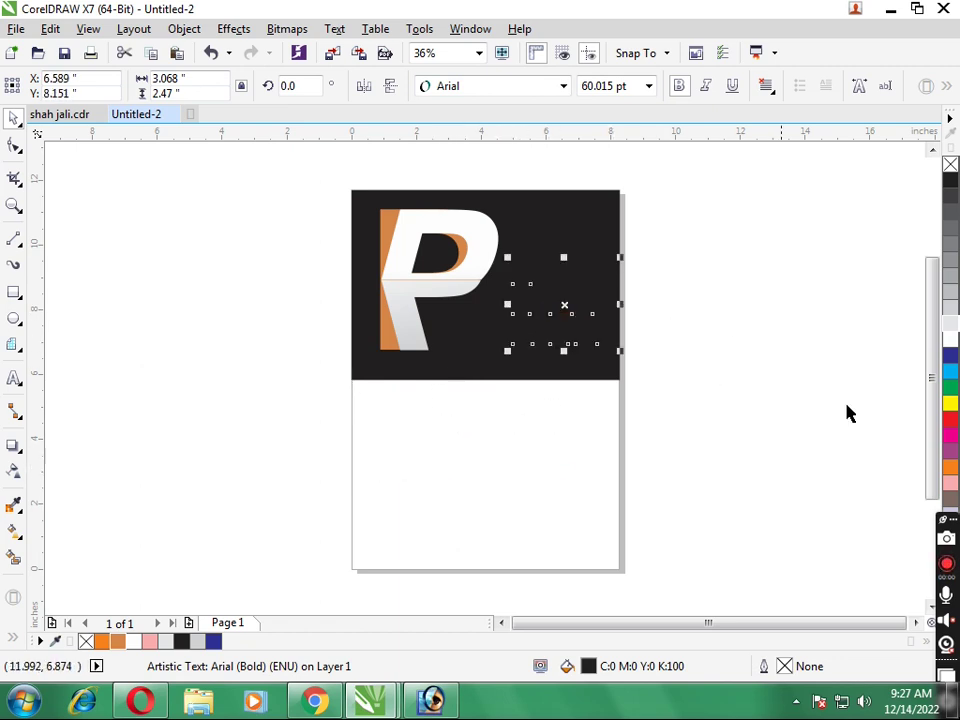
- Give the text a pink fill and pink outline, then break it apart with Ctrl+K
left_click(950, 484)
right_click(950, 486)
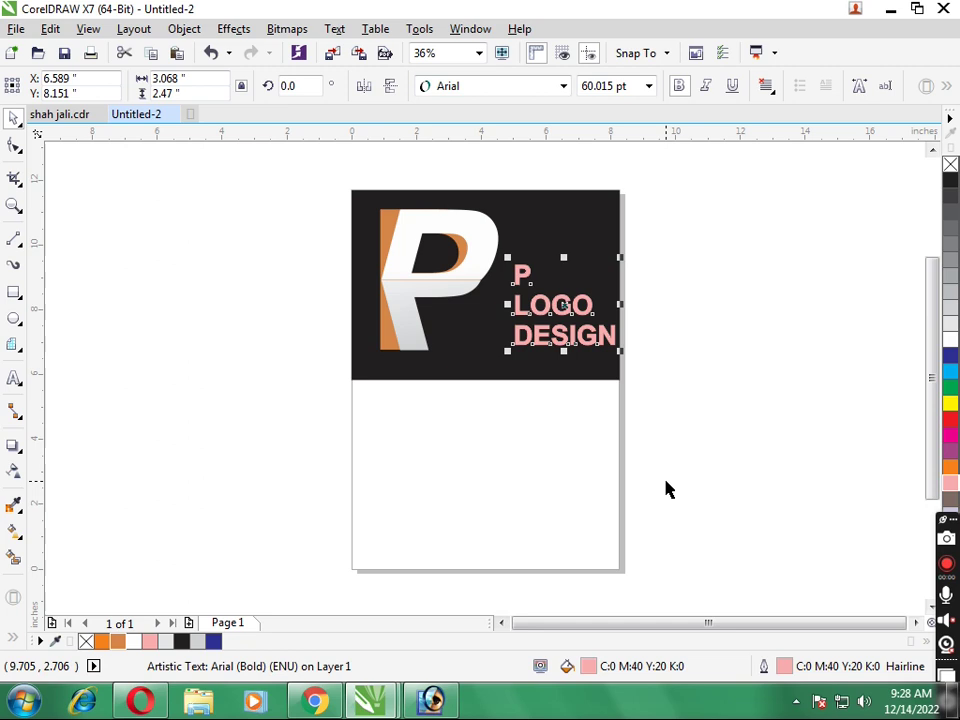
key("ctrl+k")
- Reposition P up and right, shift DESIGN left, and enlarge DESIGN to about 67.6 pt
left_click(708, 335)
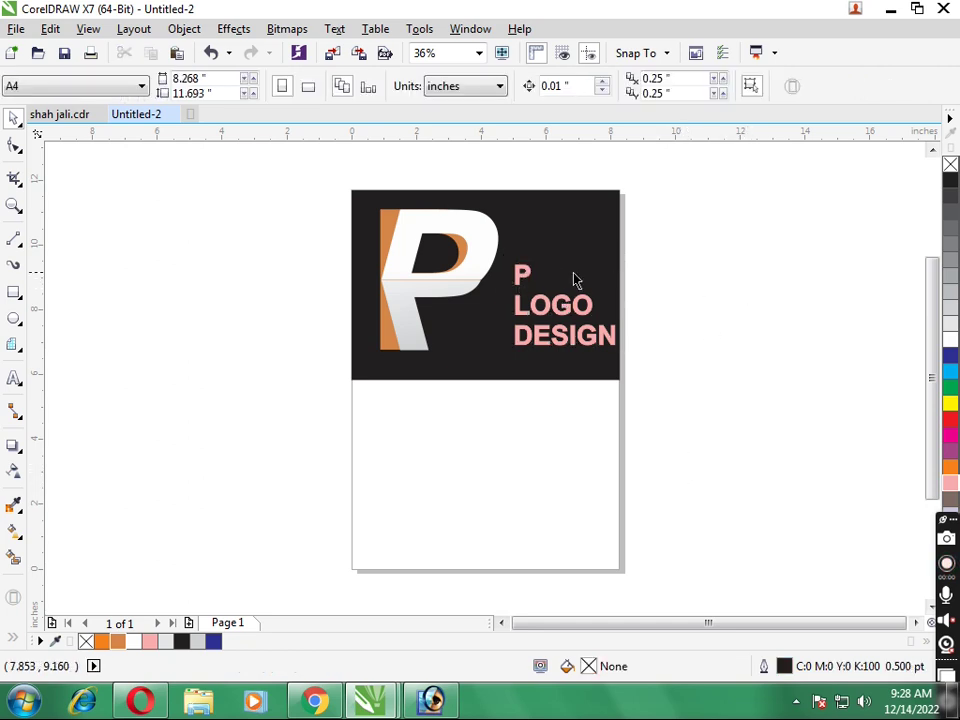
mouse_move(521, 272)
left_mouse_down()
mouse_move(556, 232)
mouse_move(582, 276)
mouse_move(574, 266)
mouse_move(562, 287)
left_mouse_up()
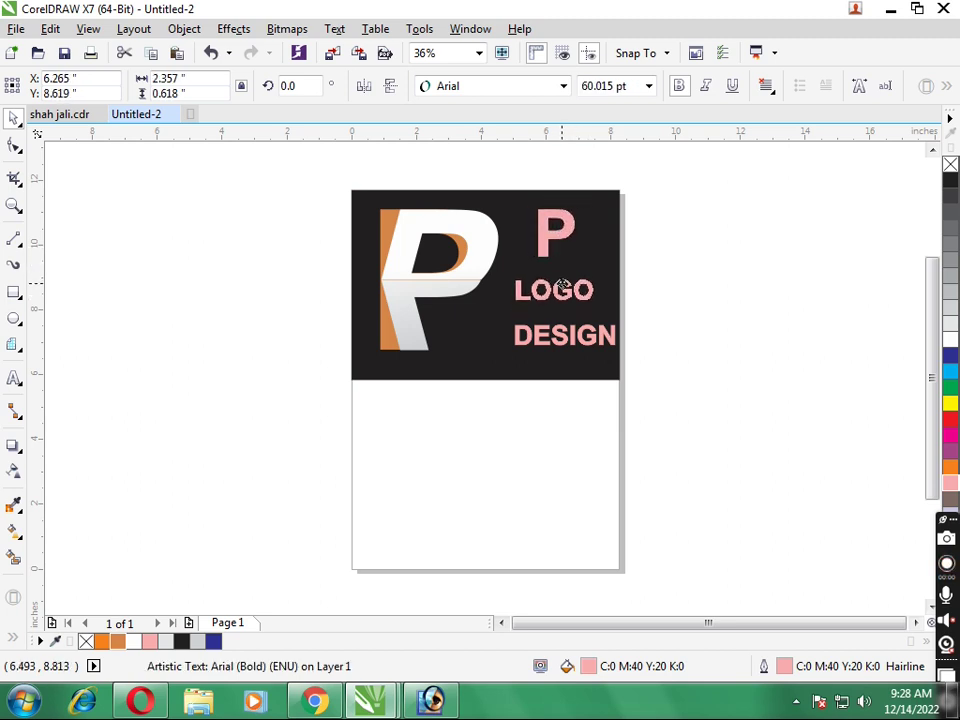
left_click_drag(540, 335, 520, 336)
left_click_drag(606, 324, 613, 318)
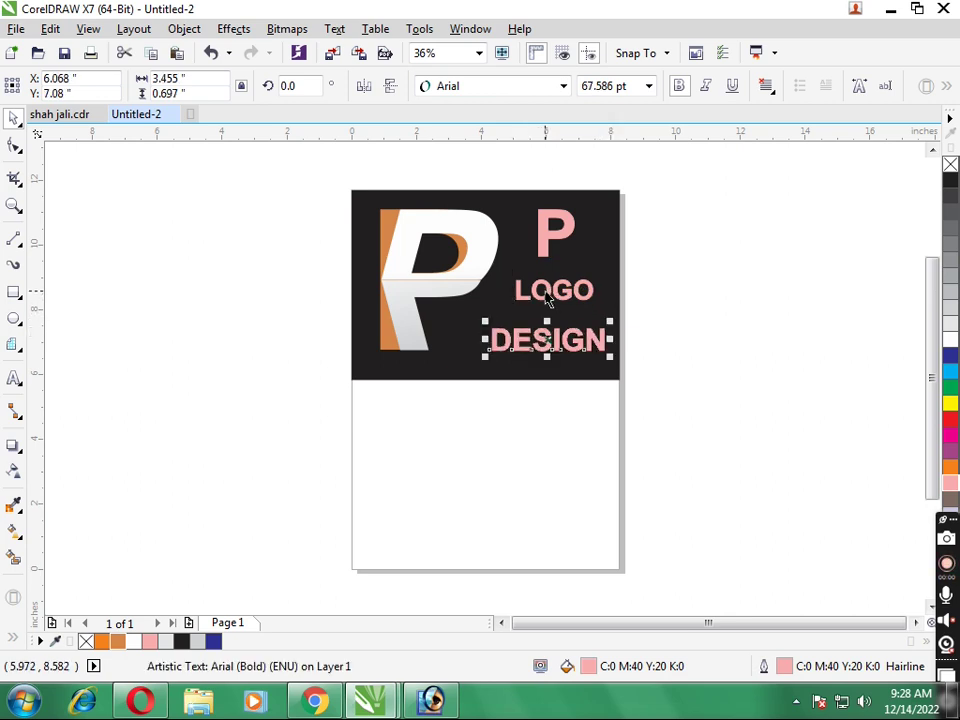